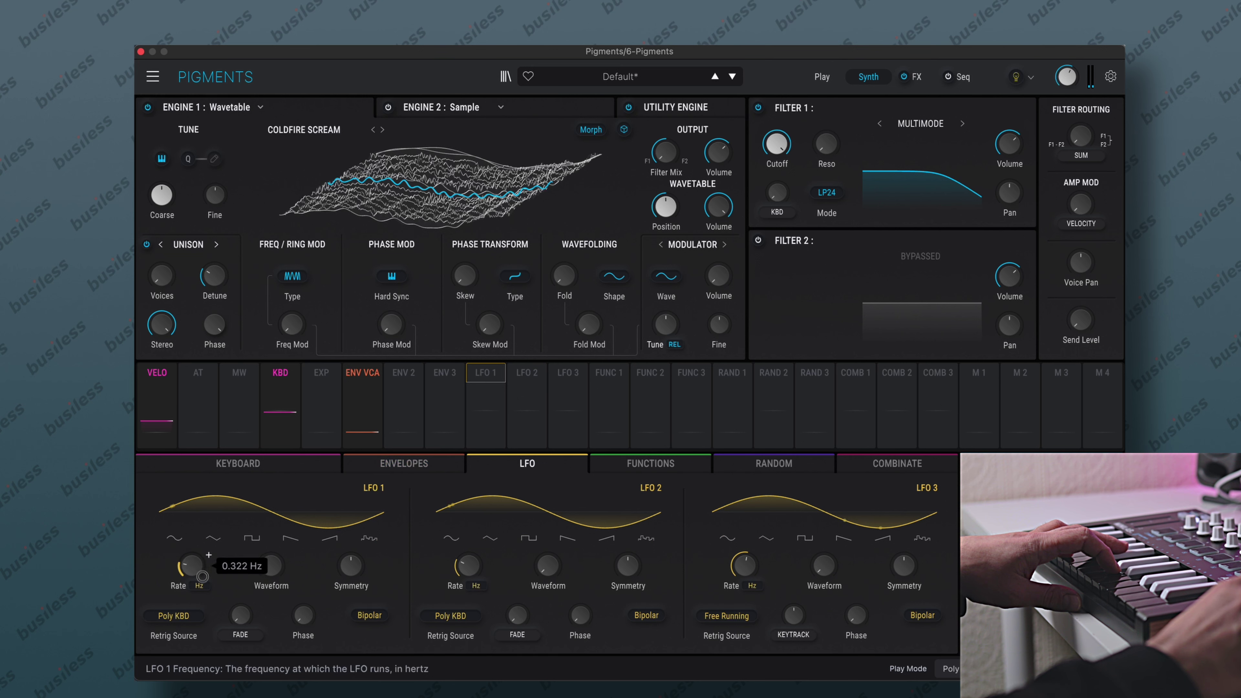
- Modulate Engine 1's wavetable position with LFO 1 retriggered as Free Running, and adjust Filter 1's cutoff and resonance
left_click(485, 373)
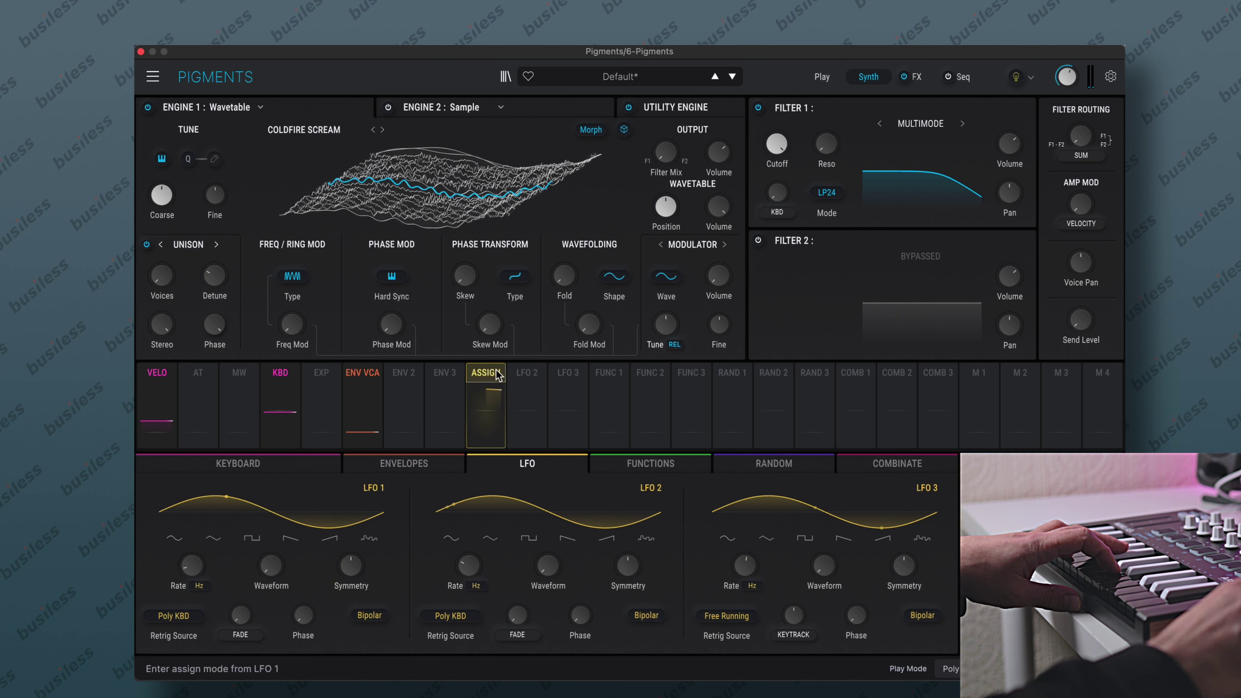
left_click(669, 210)
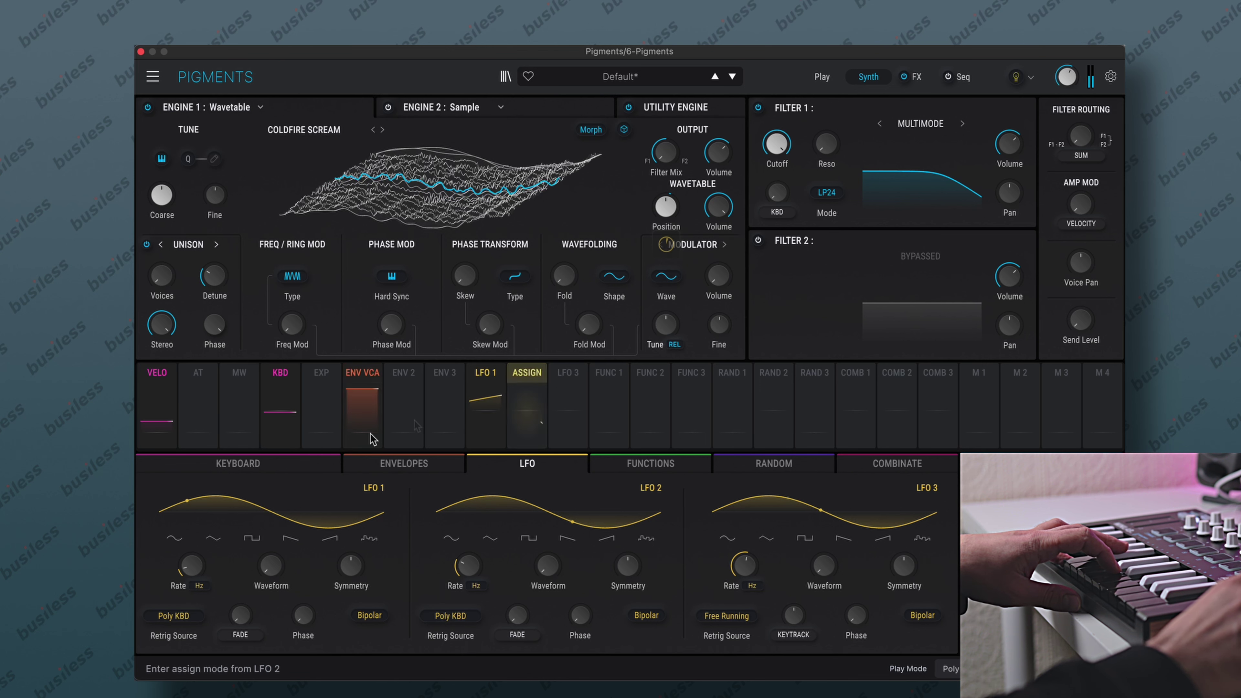
left_click(186, 615)
left_click(200, 501)
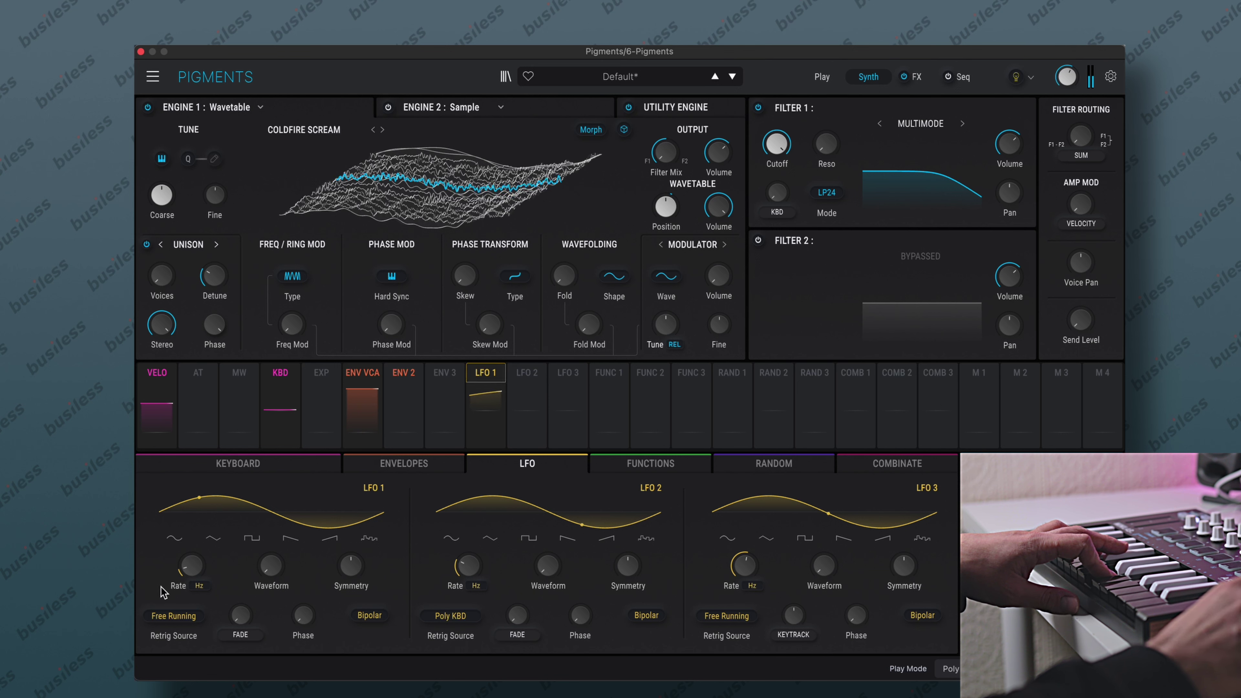
mouse_move(672, 262)
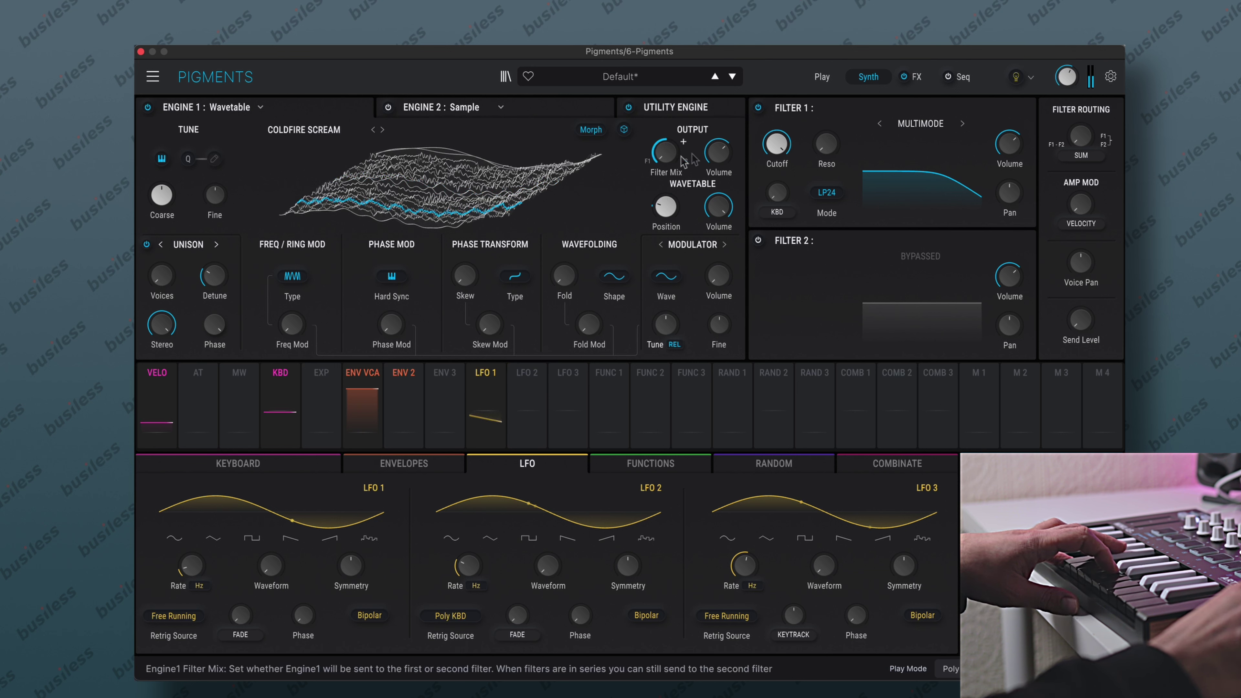
mouse_move(795, 133)
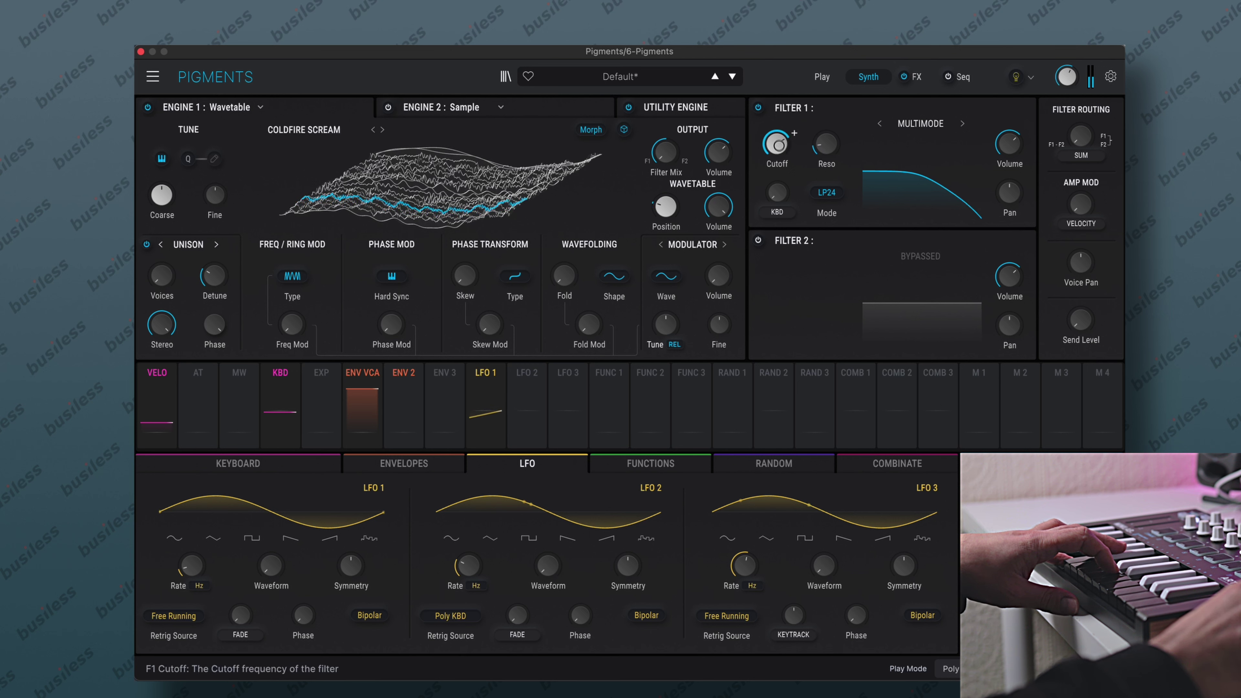
- Audition several Pigments 4 wavetables for Engine 1 and load Elastic
left_click(321, 131)
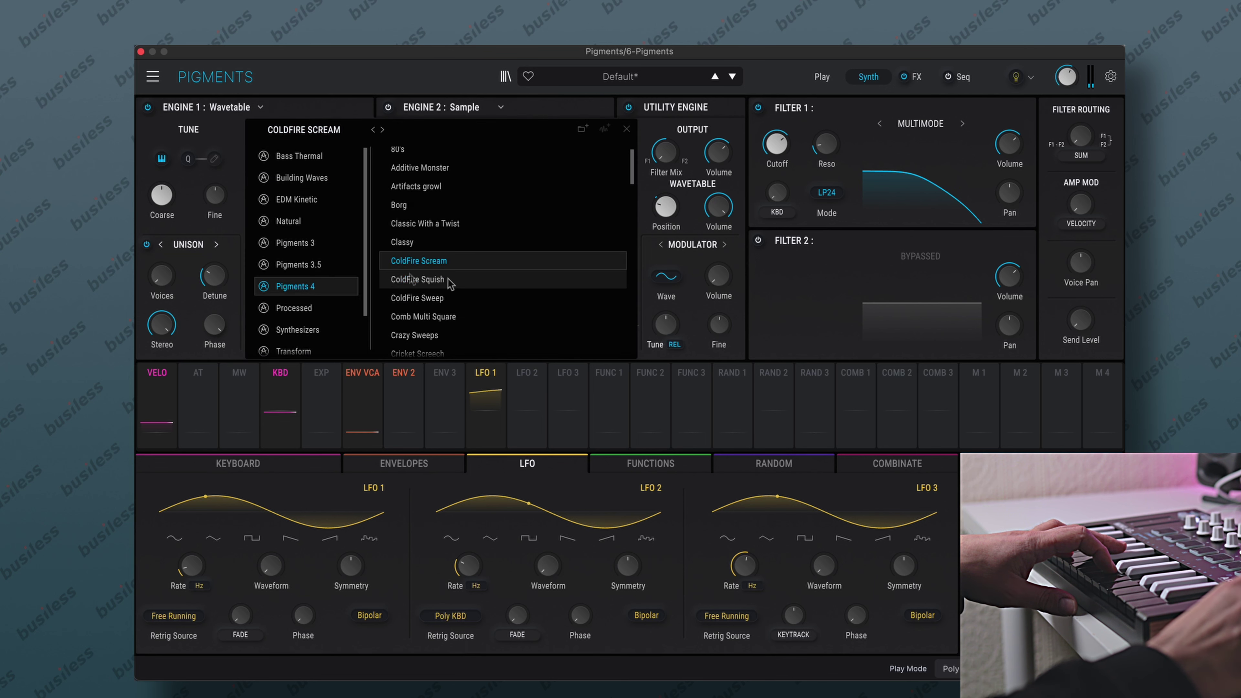
left_click(469, 298)
left_click(465, 313)
scroll(440, 255, "down", 5)
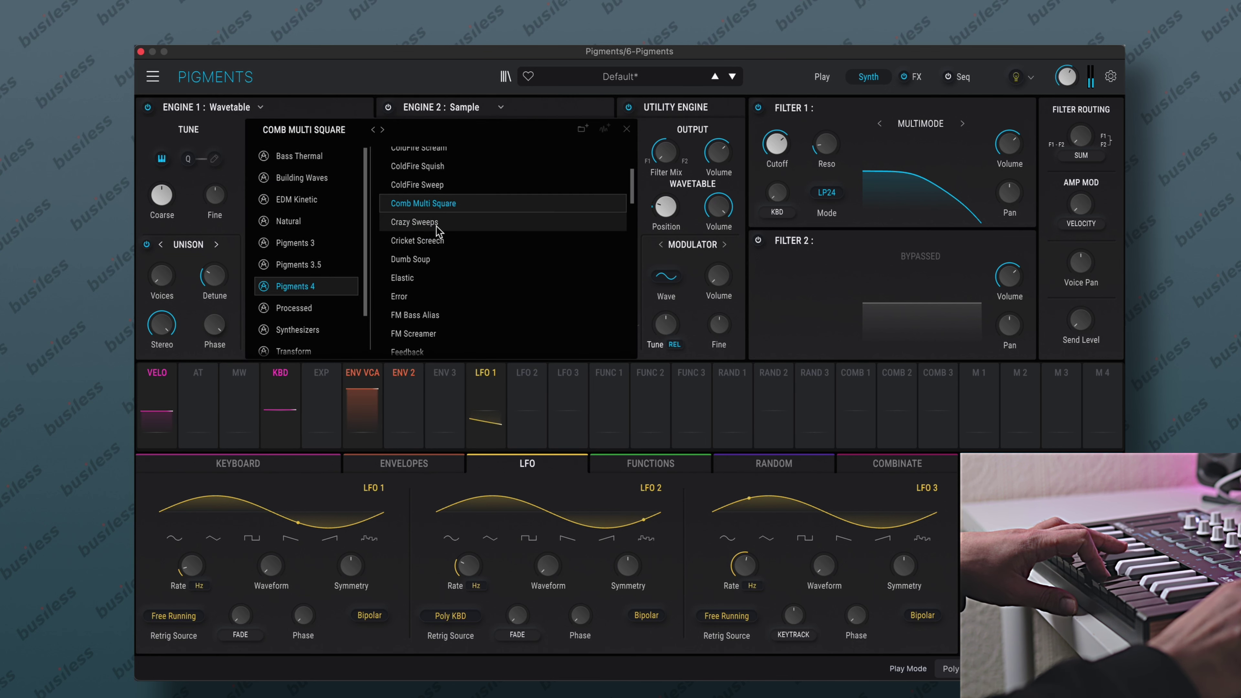
left_click(436, 222)
left_click(434, 259)
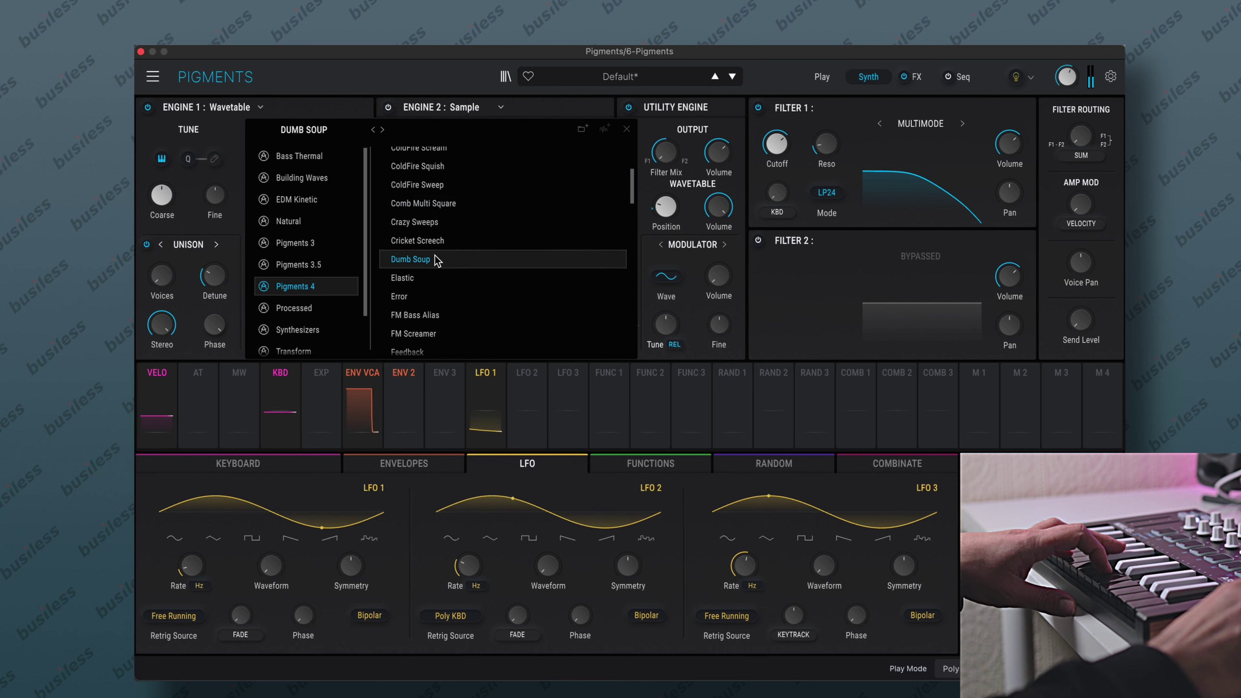
left_click(426, 280)
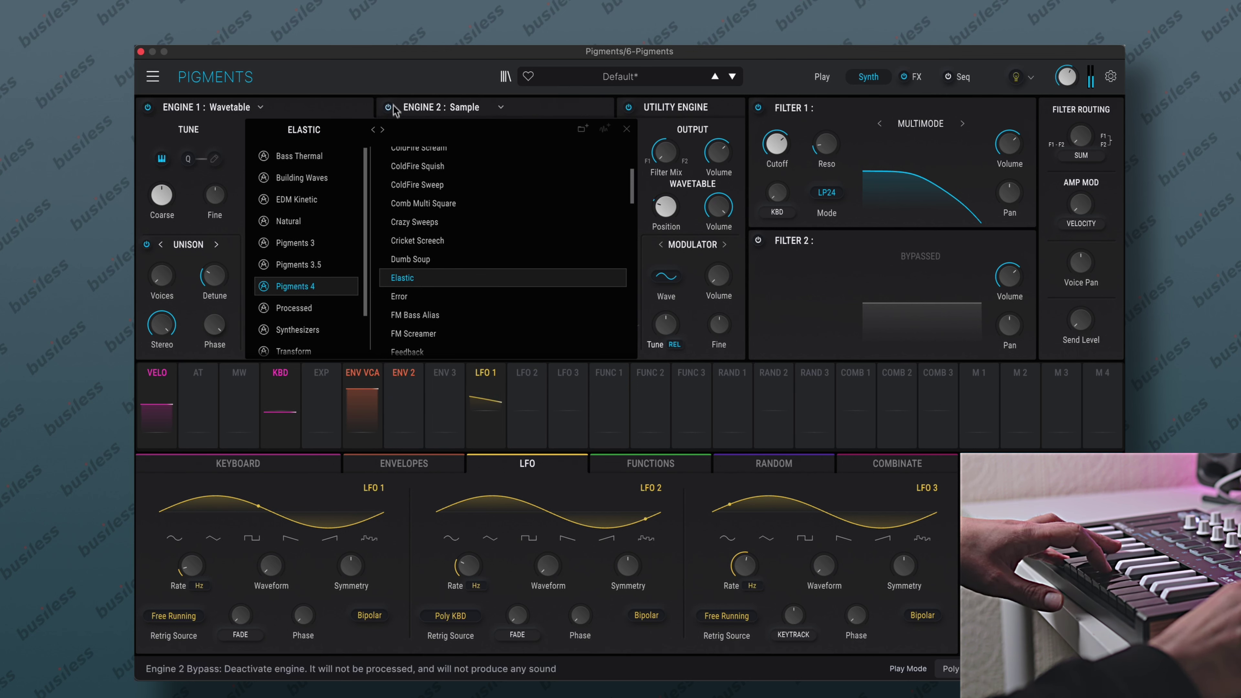
left_click(625, 130)
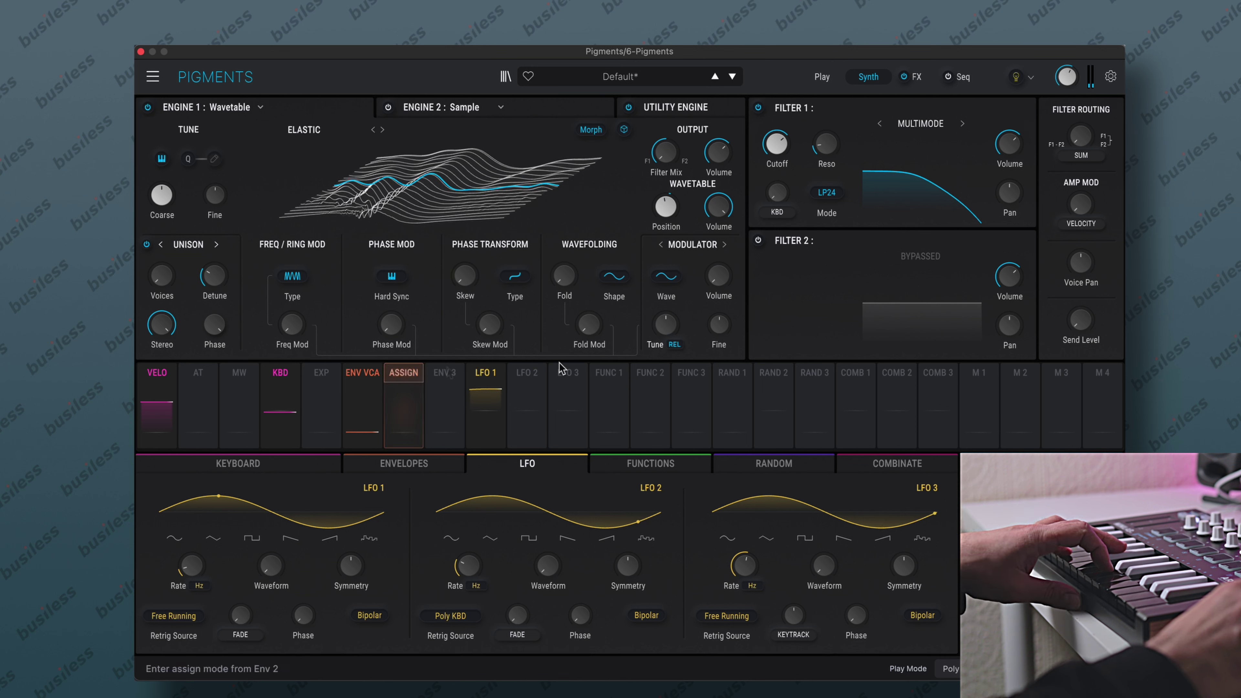
- Set Engine 1's modulator wave to Pink Noise and its frequency modulation amount to about 0.064
left_click(667, 277)
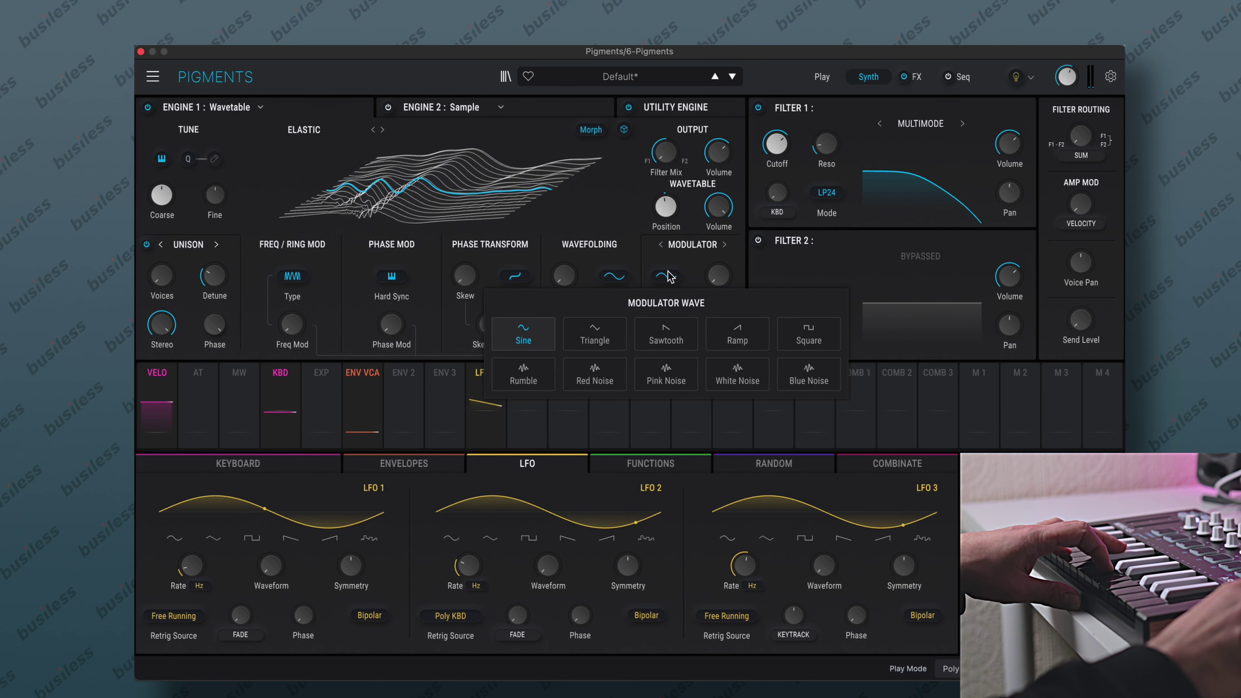
left_click(693, 378)
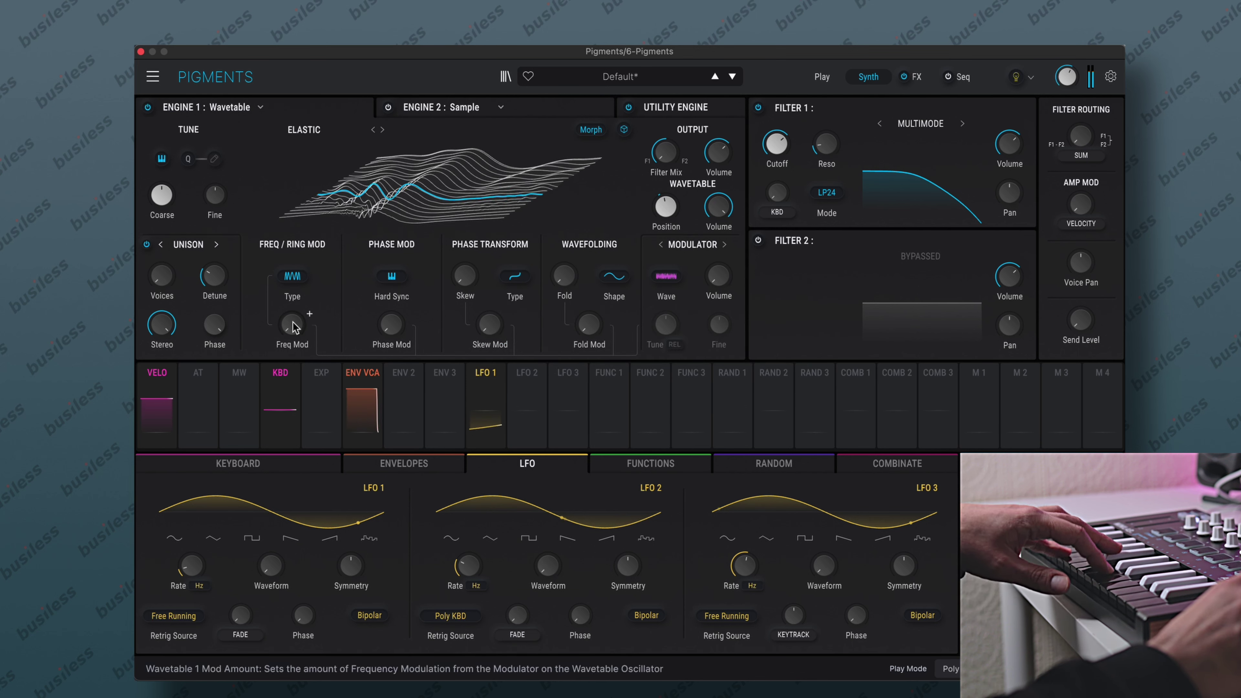
mouse_move(295, 332)
left_click_drag(295, 332, 296, 306)
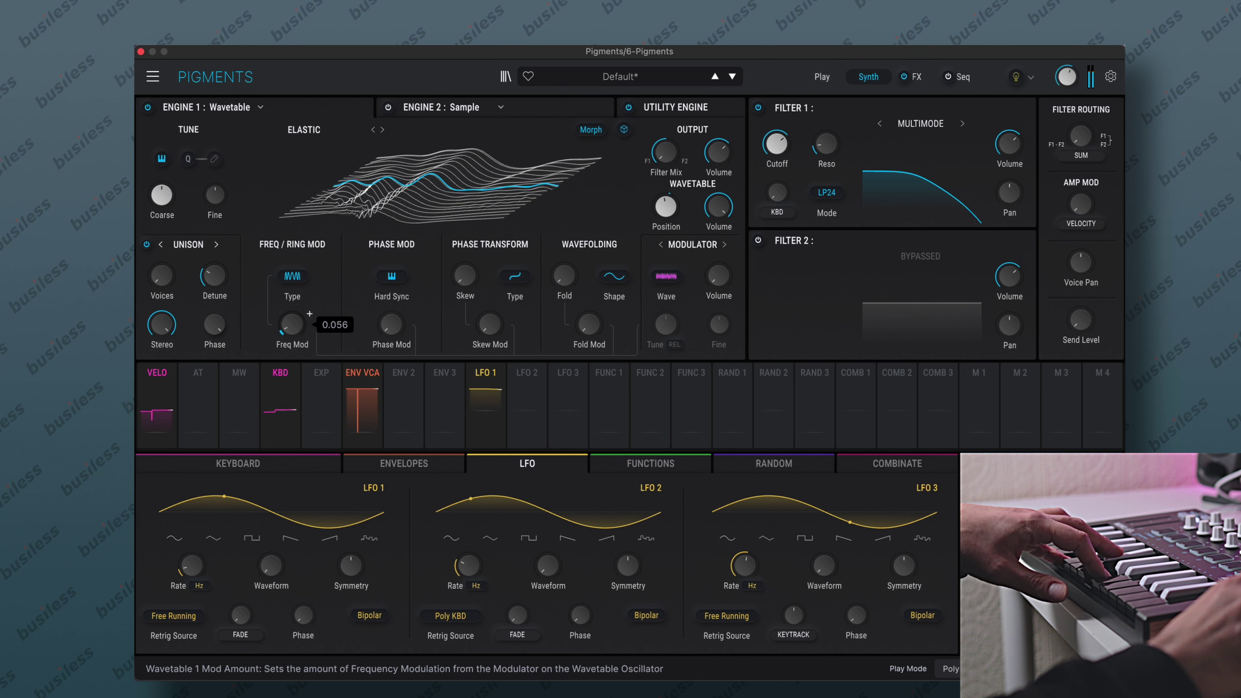
left_click_drag(393, 324, 392, 314)
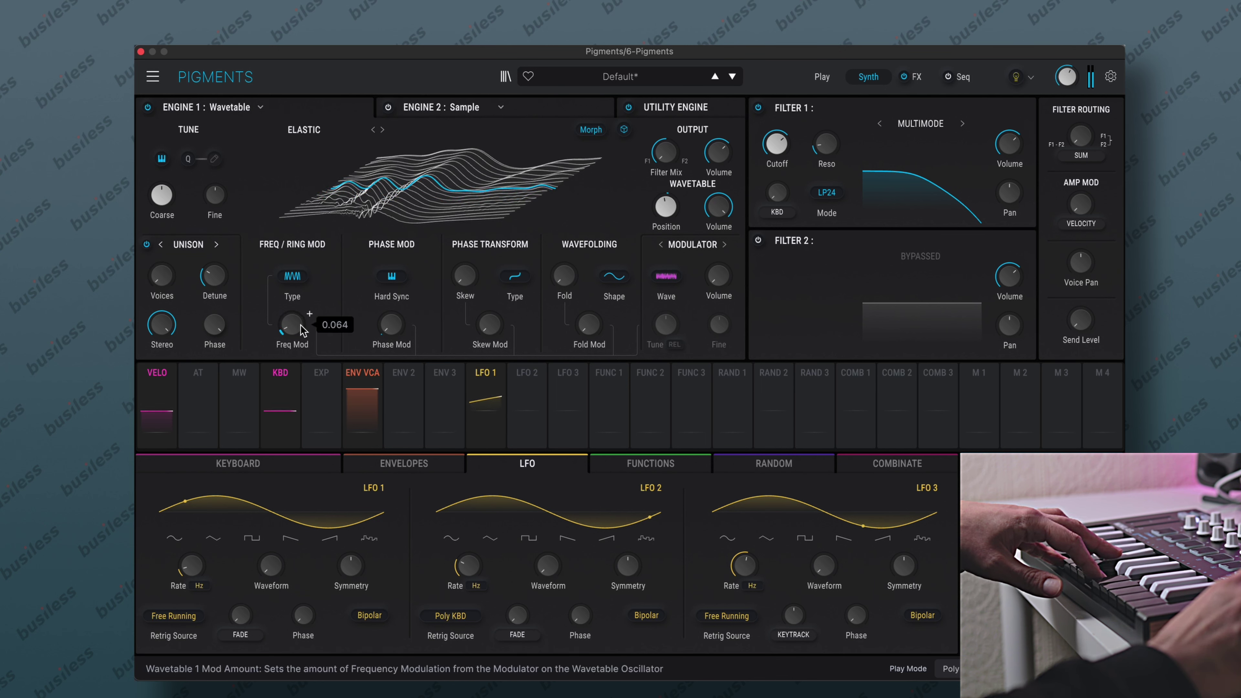
- Switch Engine 1's unison to Super mode with a mix of about 0.168 and detune of about 7.65 %
mouse_move(164, 275)
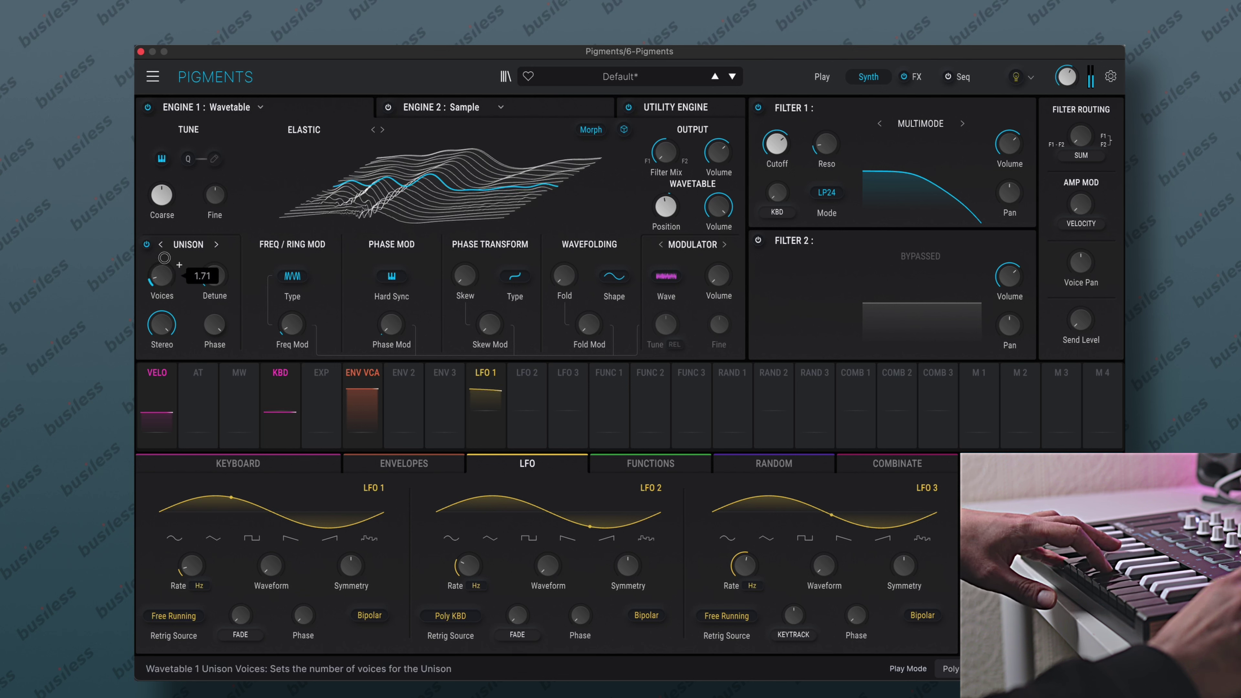
mouse_move(215, 283)
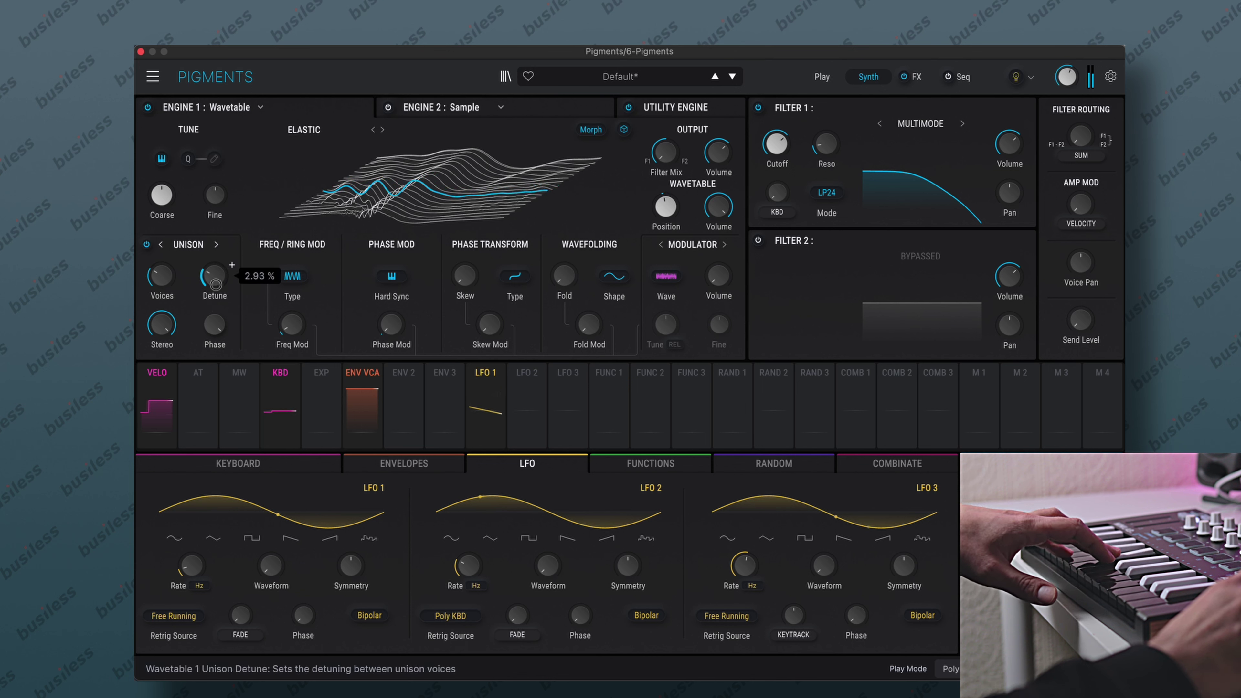
left_click(188, 244)
left_click(333, 308)
mouse_move(164, 277)
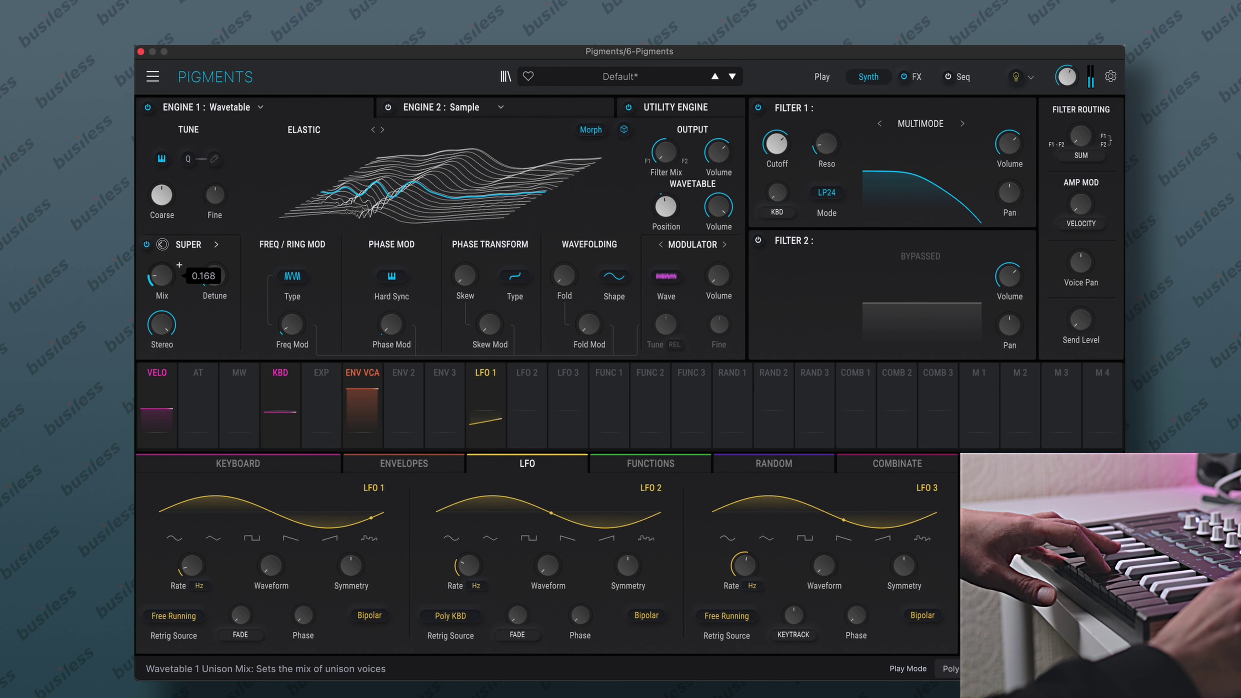
mouse_move(220, 278)
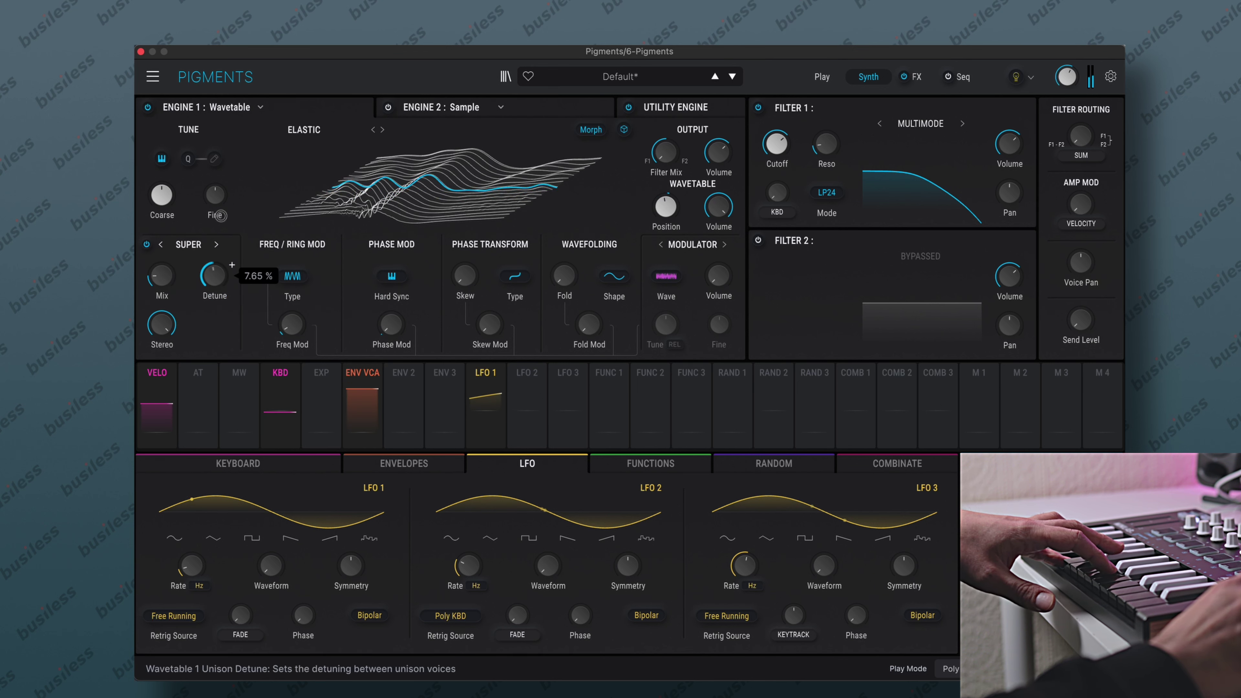
- Adjust the Super unison mix to about 0.224 and compare the sound with unison bypassed
left_click_drag(161, 276, 164, 197)
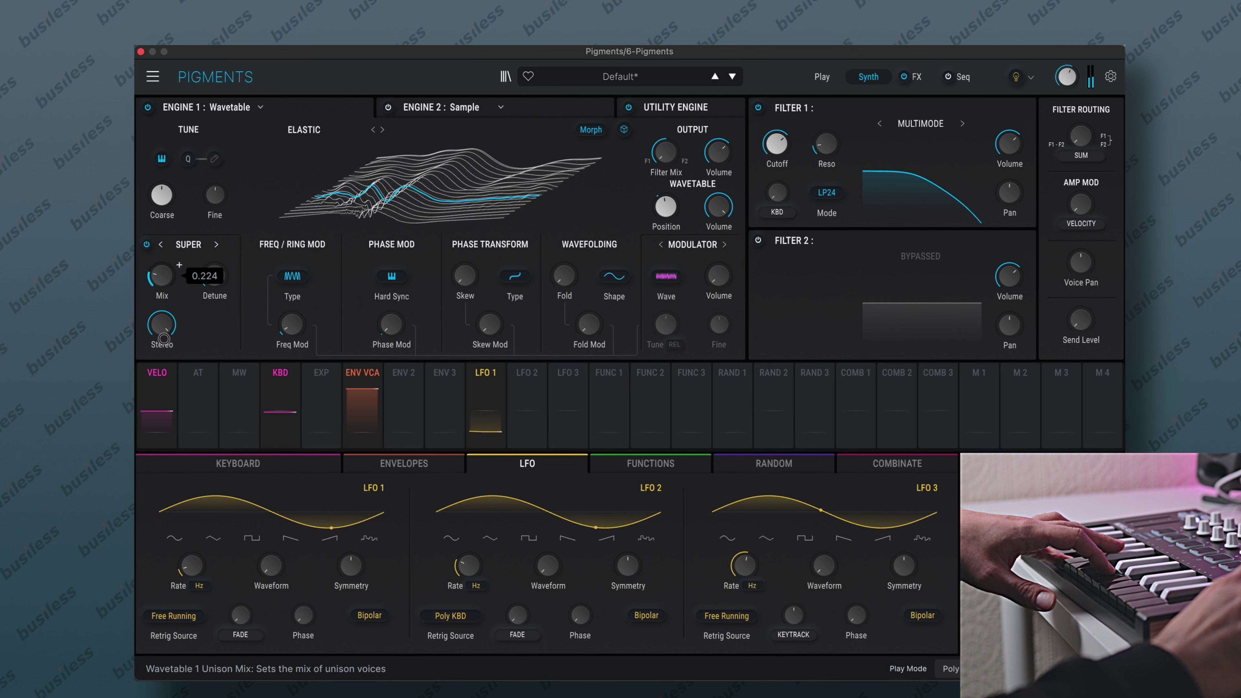
left_click(147, 245)
left_click(147, 244)
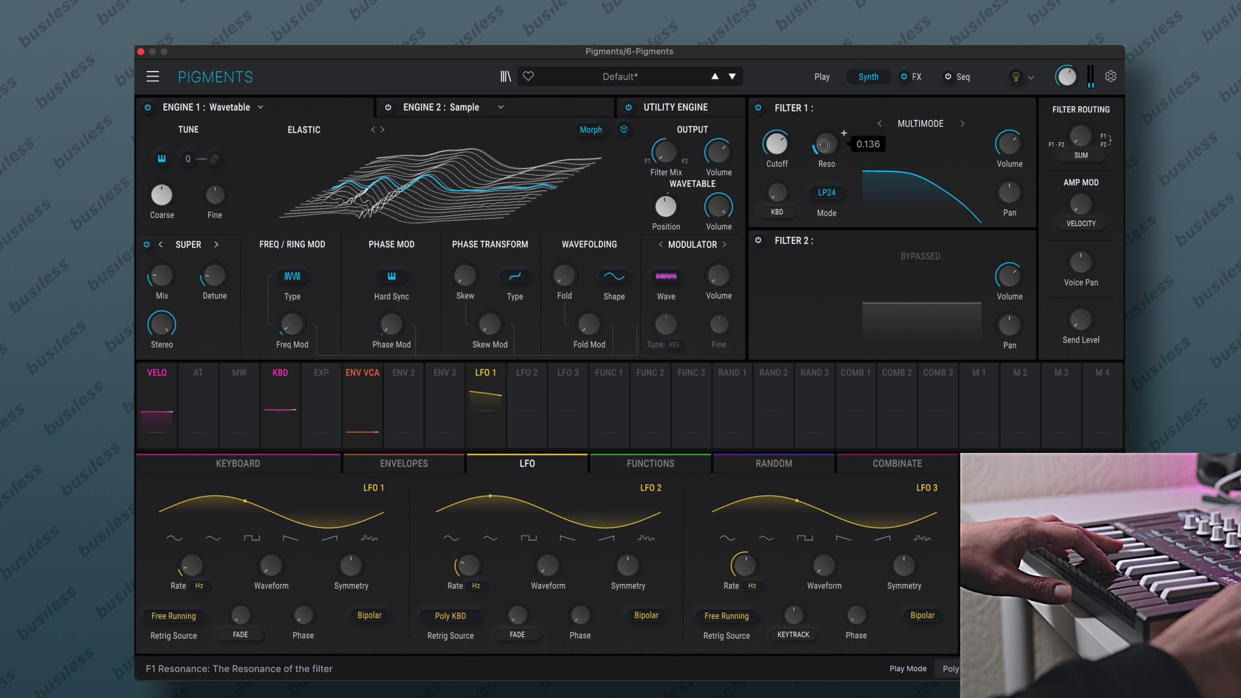
- Change Filter 1 to the Mini type and adjust its cutoff and drive
mouse_move(789, 150)
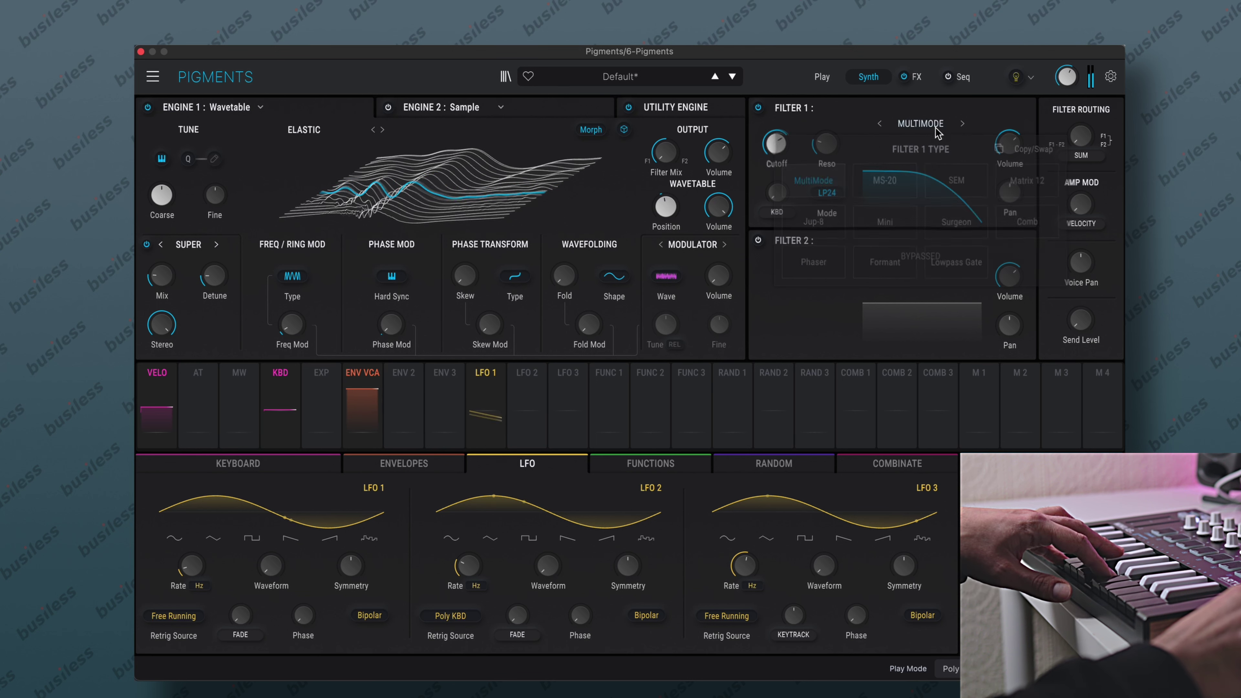
left_click(920, 123)
left_click(855, 196)
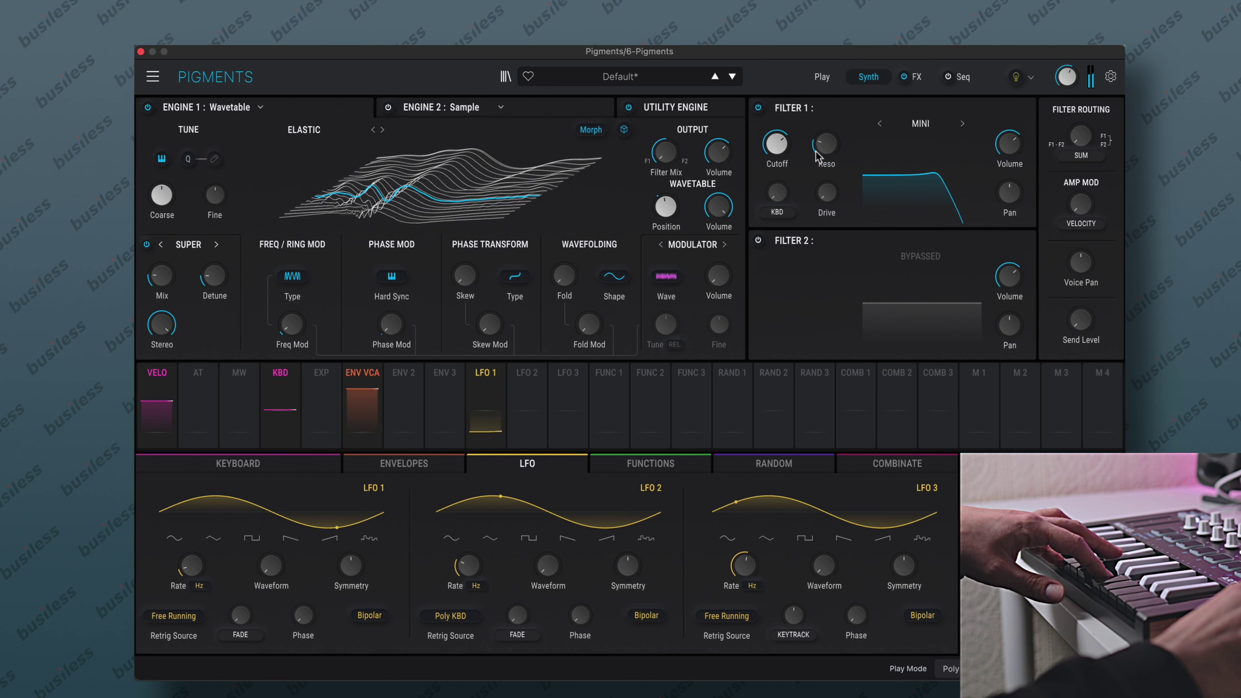
mouse_move(778, 147)
left_mouse_down()
mouse_move(780, 174)
mouse_move(782, 152)
left_mouse_up()
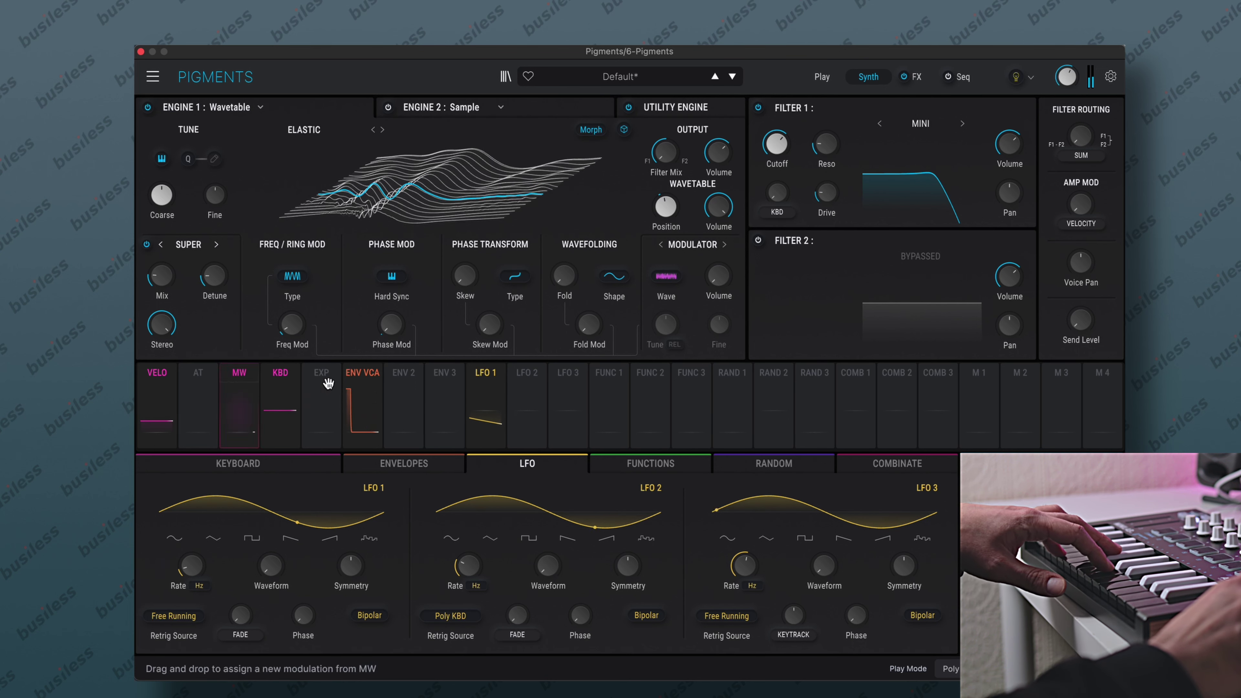
- Shape Env 2 with a raised sustain and slightly longer decay and attack, and assign it to Filter 1's cutoff
left_click(363, 414)
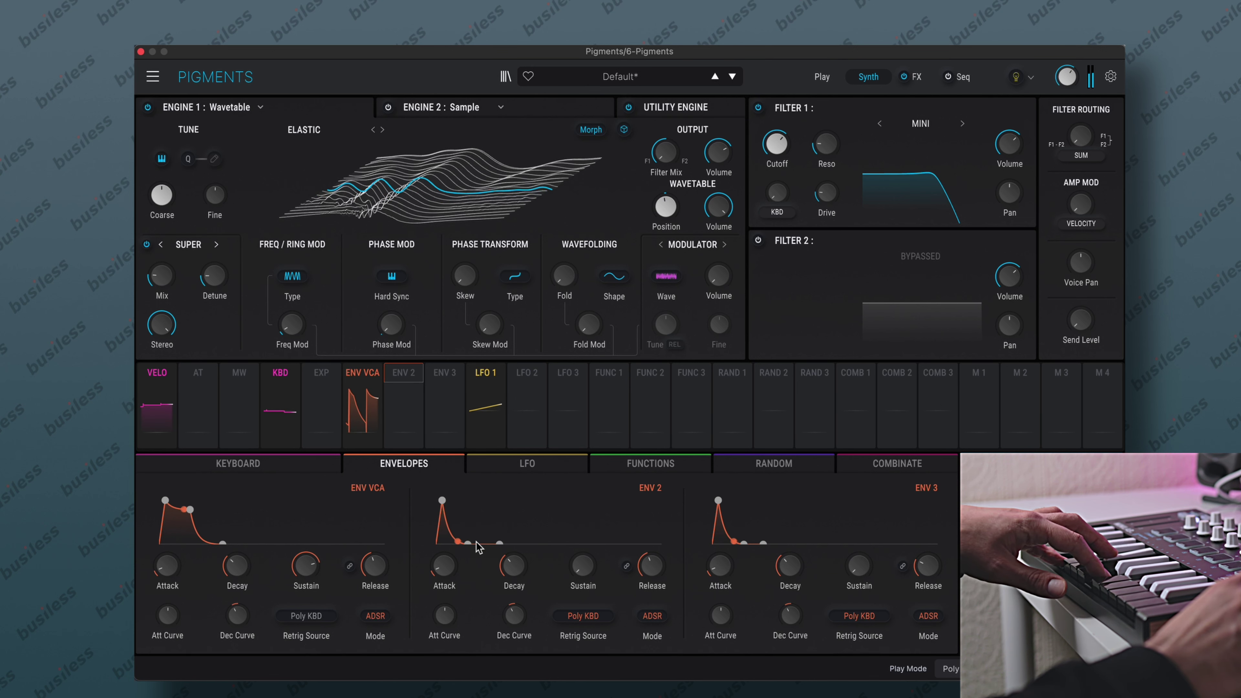
left_click_drag(468, 544, 477, 519)
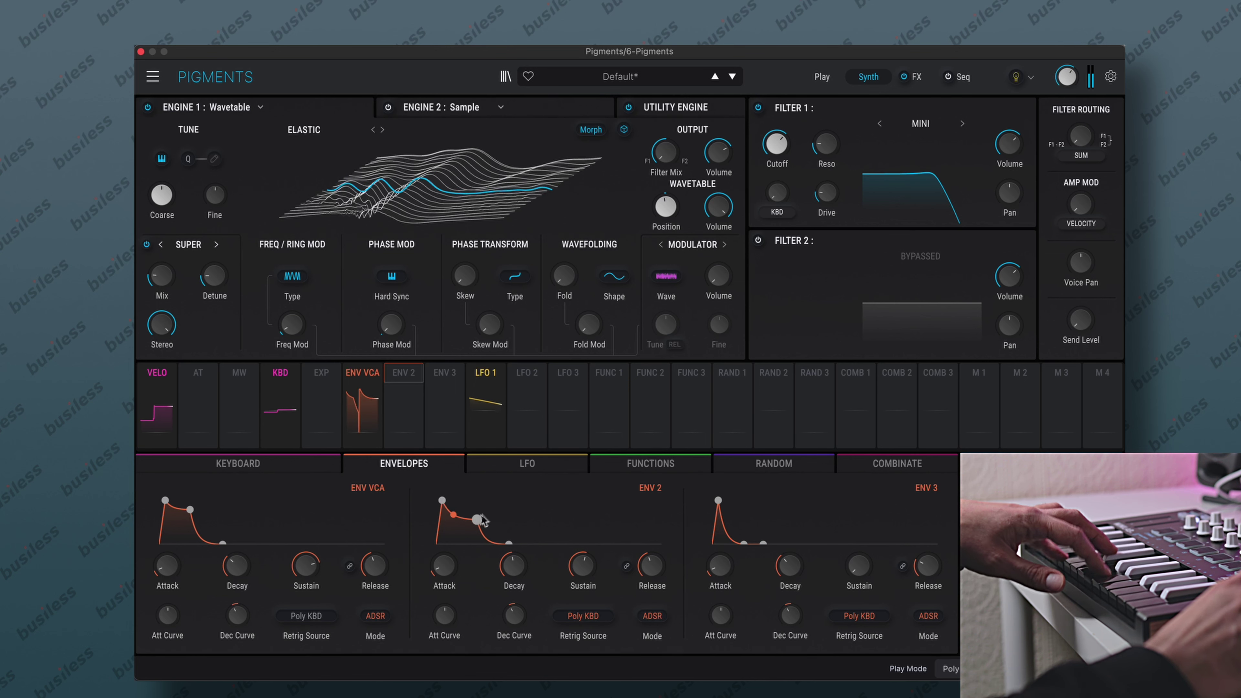
left_click(401, 374)
left_click_drag(778, 194, 777, 207)
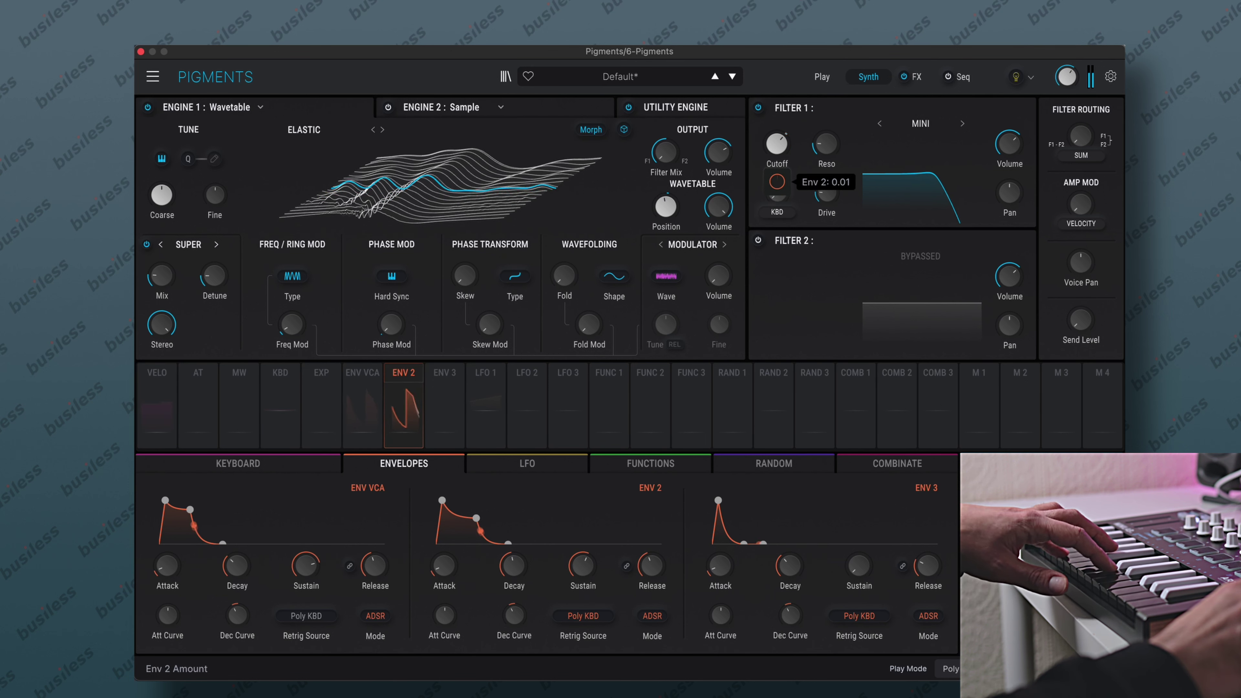
left_click(778, 163)
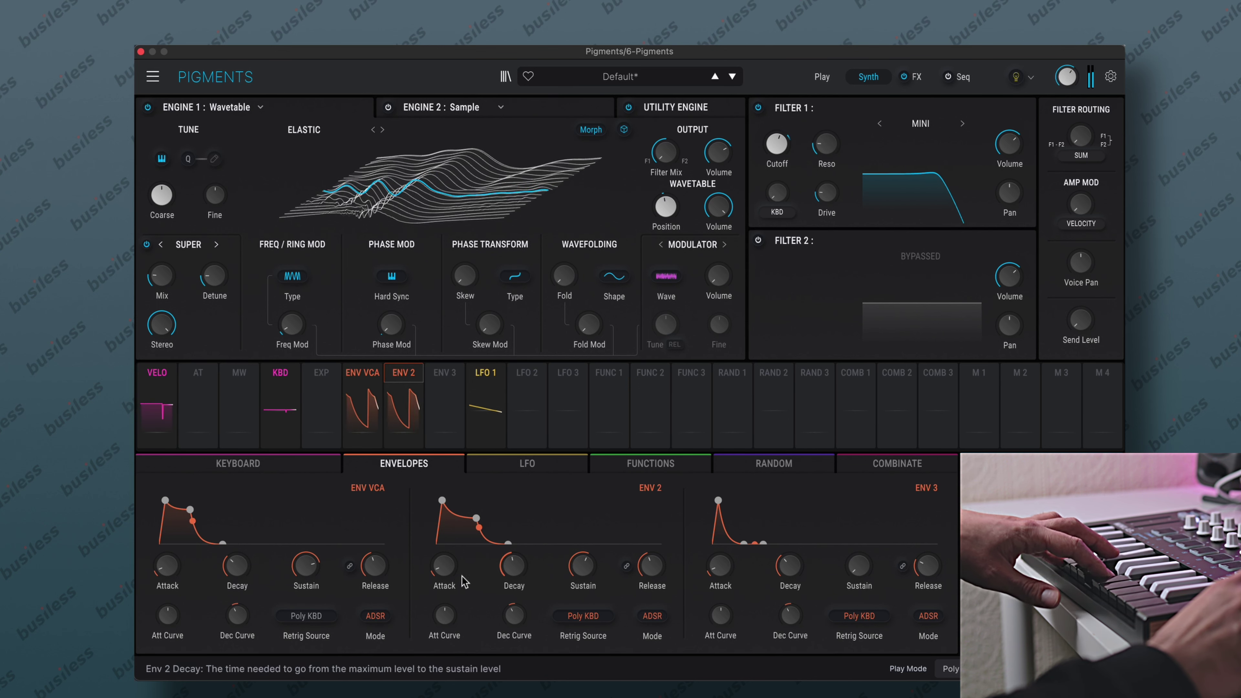
left_click_drag(461, 560, 462, 555)
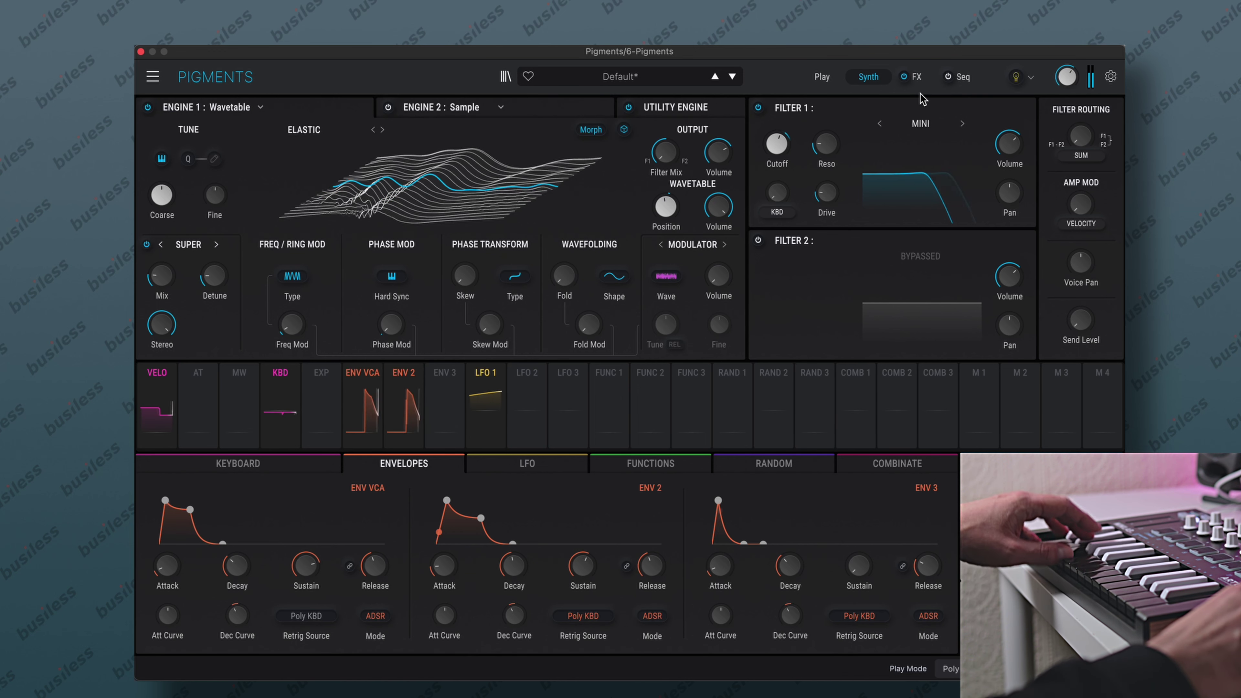
- Shift the Reverb and Delay one slot down in FX A, and set the delay to about 19 % wet with Ping Pong
left_click(919, 78)
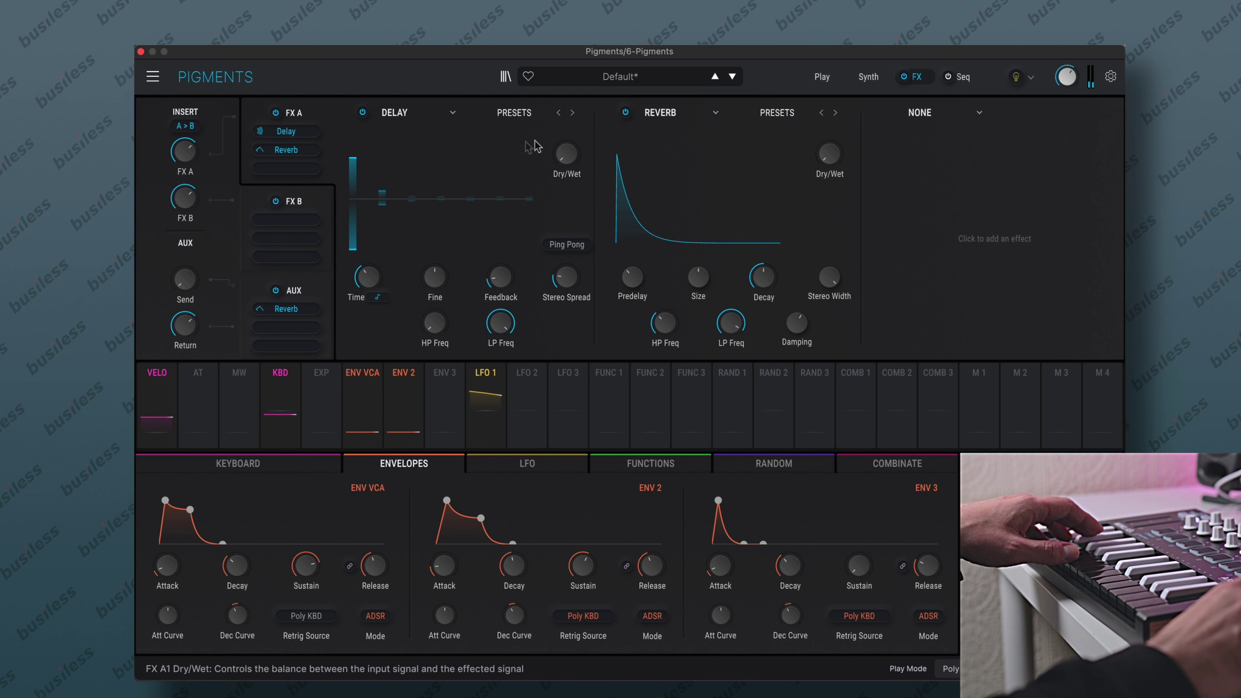
left_click_drag(279, 148, 277, 168)
left_click_drag(277, 128, 288, 149)
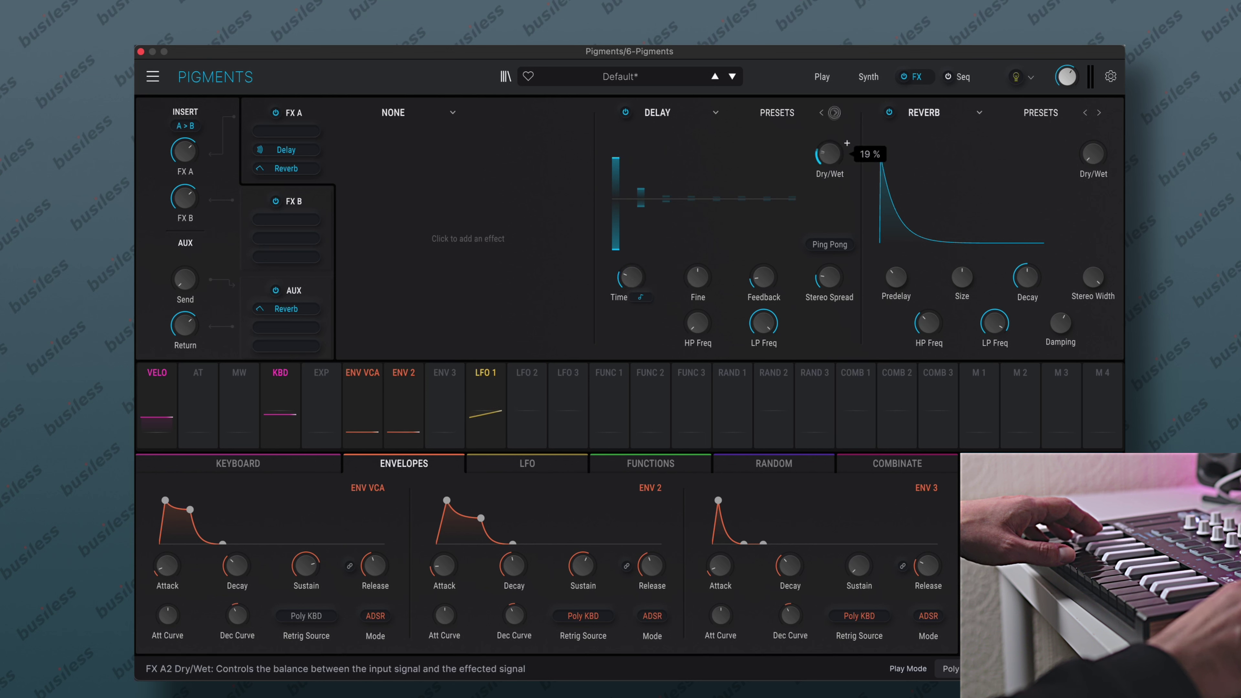
left_click(837, 244)
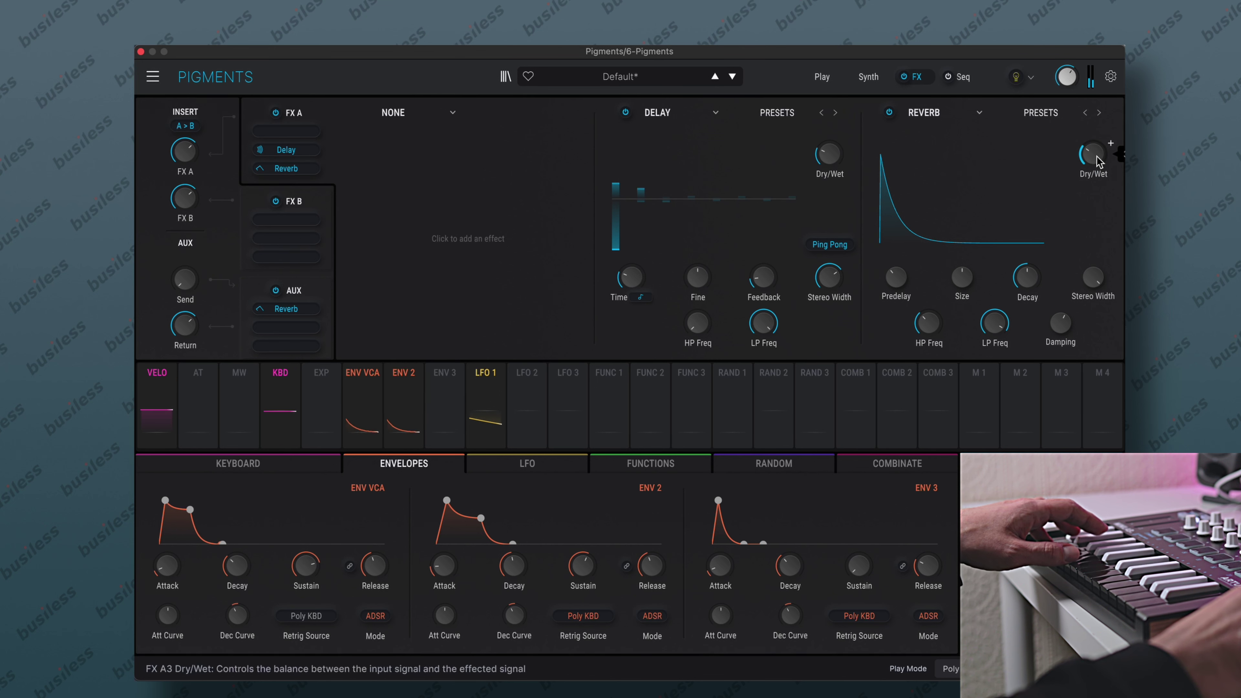
- Add a Distortion effect to the empty first slot of FX A and set its type to Dual Fold
left_click(404, 116)
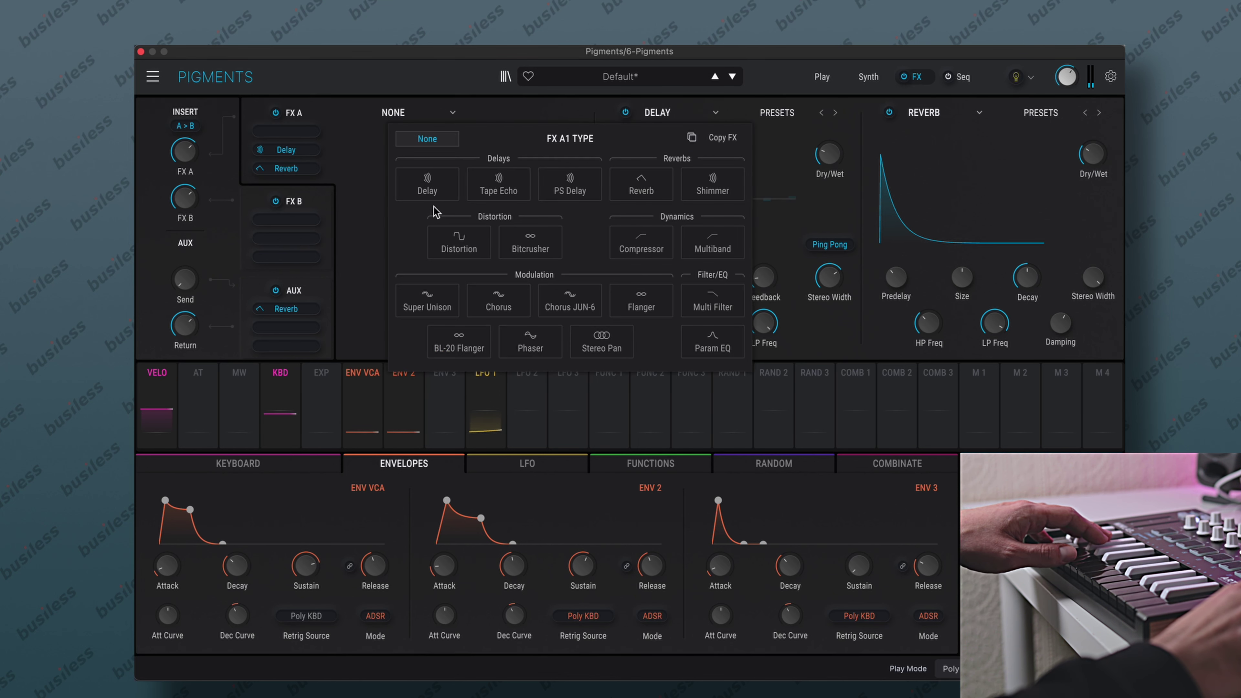
left_click(457, 243)
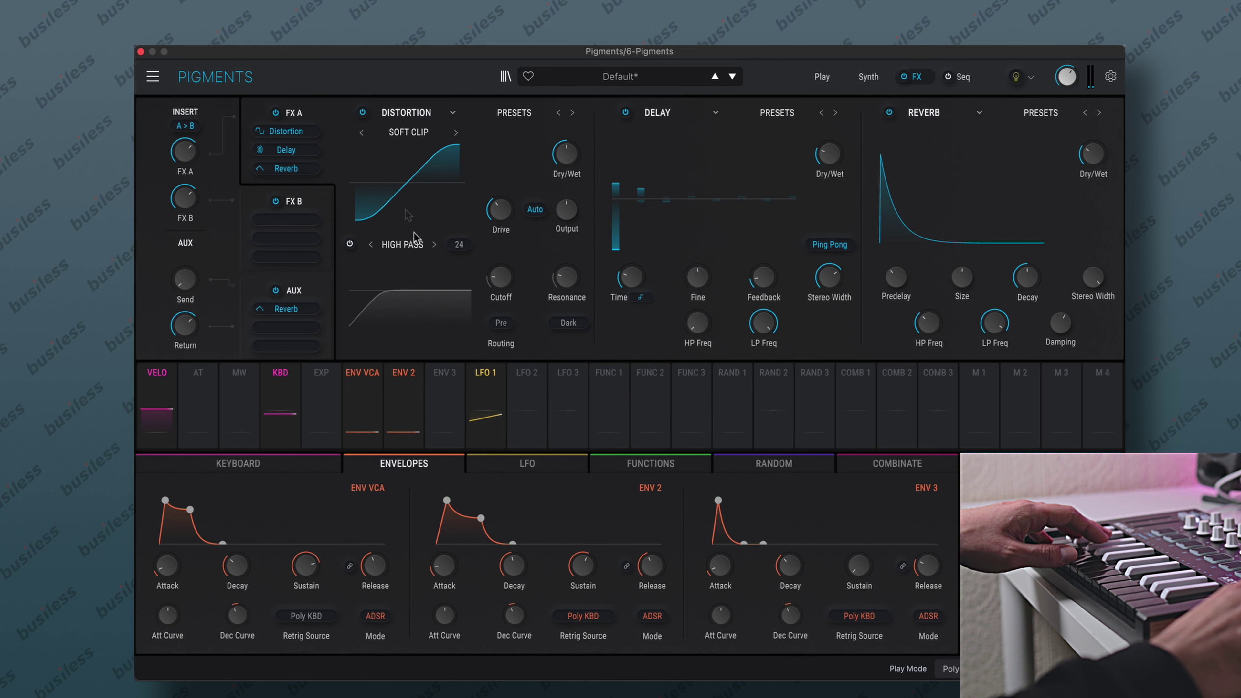
left_click(409, 131)
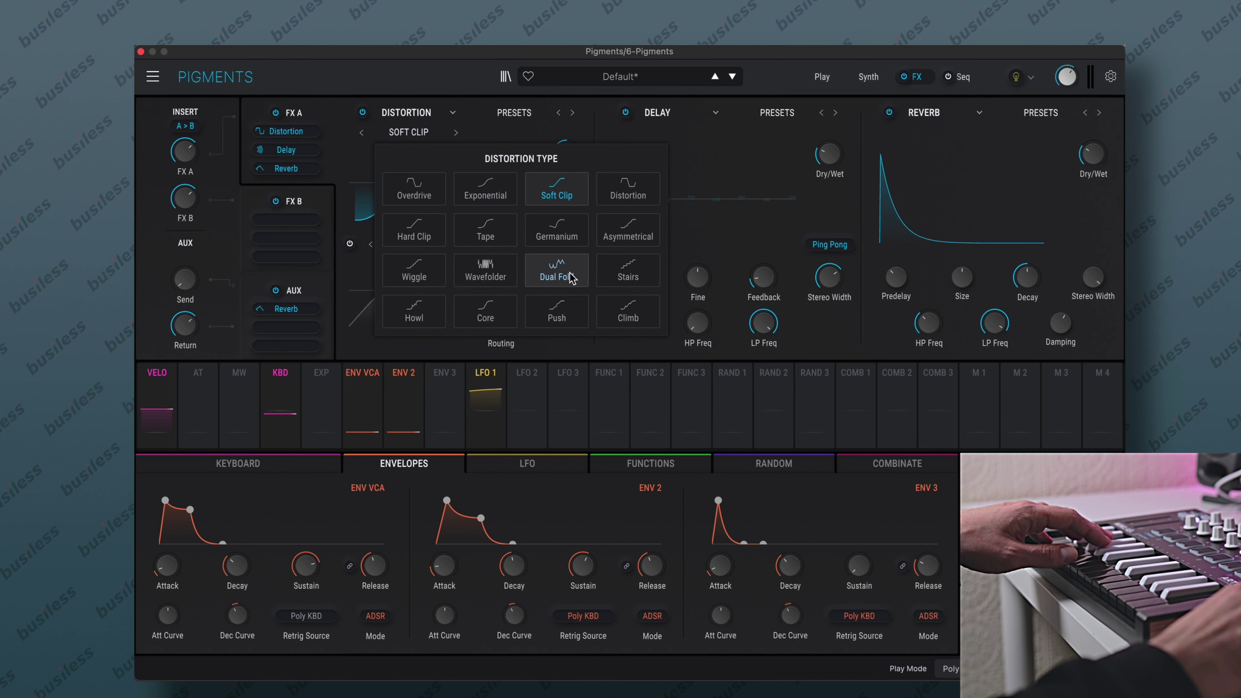
left_click(557, 274)
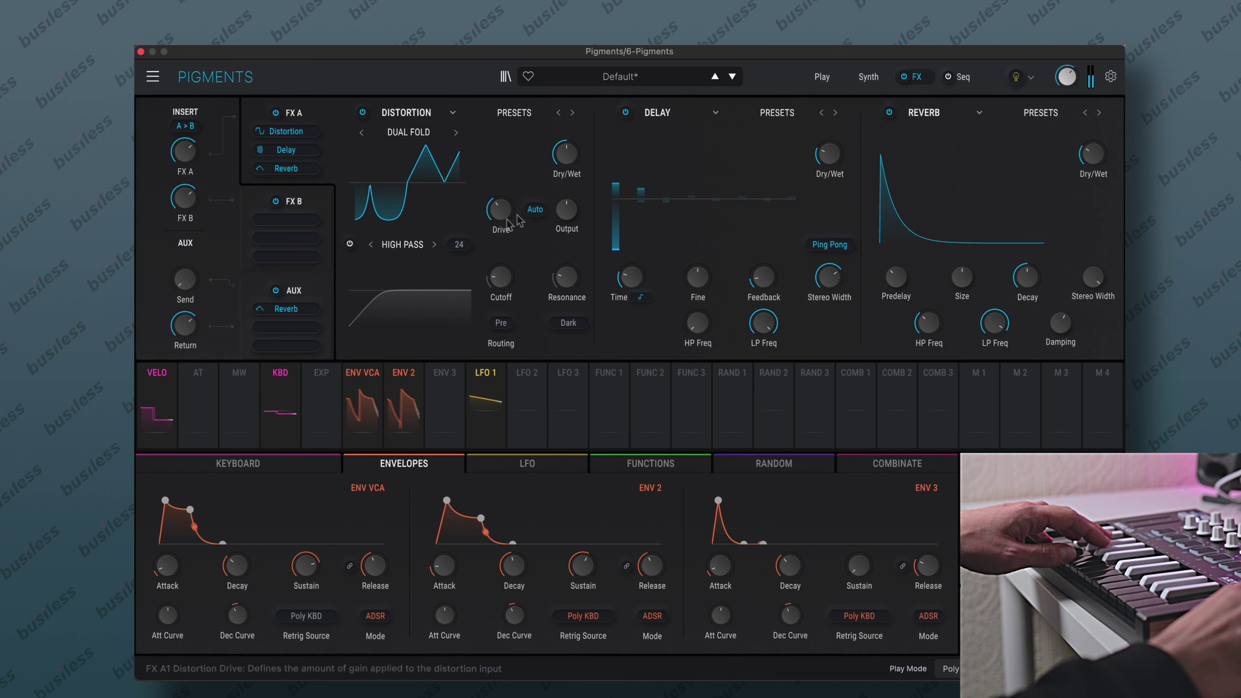
- Reduce the Distortion drive slightly and load a Multi Filter in BP mode into the first slot of FX B
left_click_drag(501, 216, 504, 234)
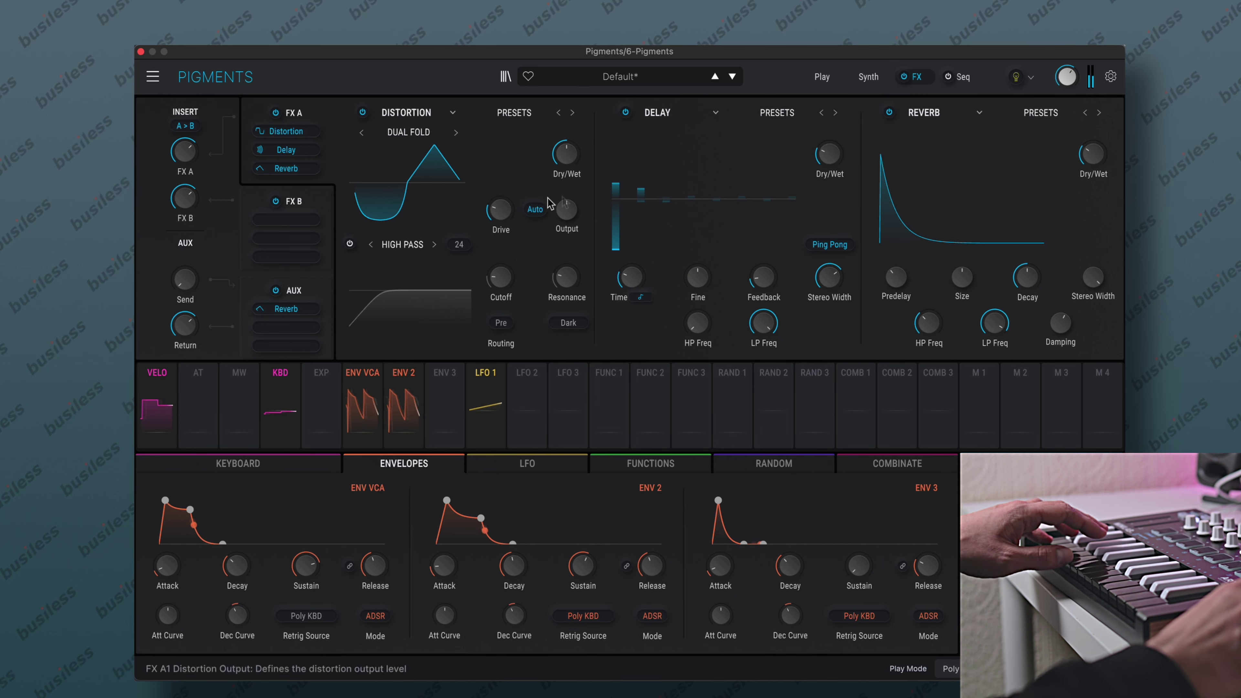
left_click(297, 225)
left_click(424, 115)
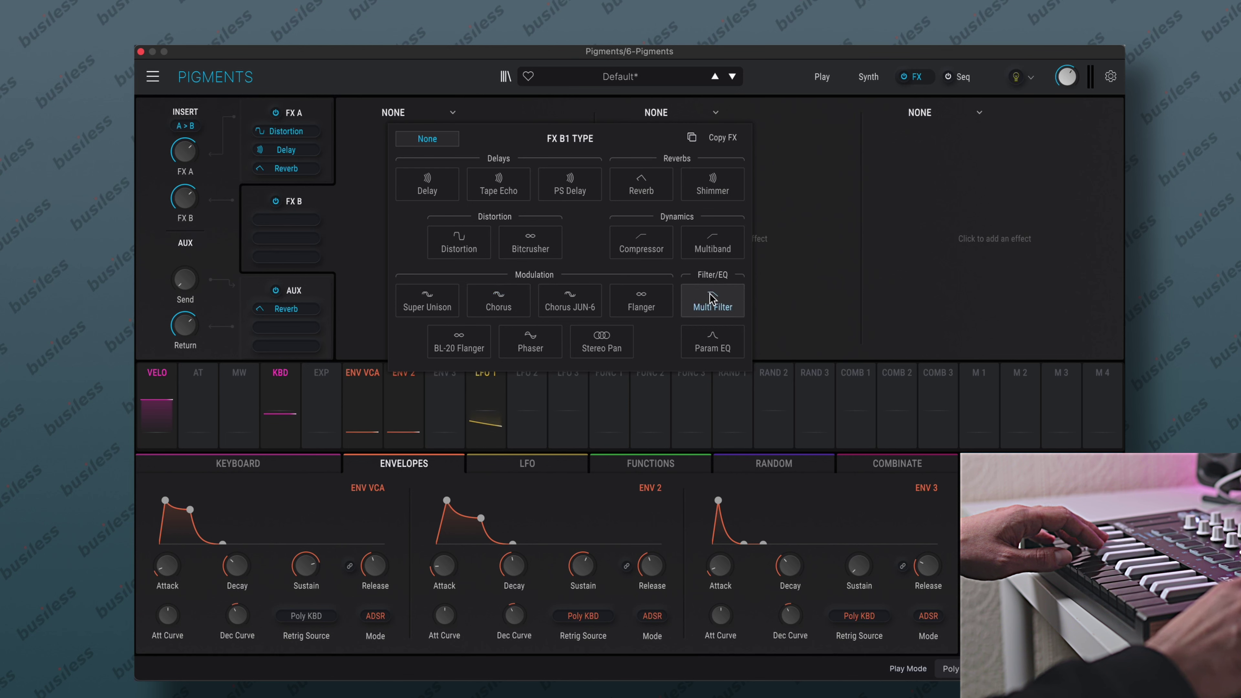
left_click(683, 299)
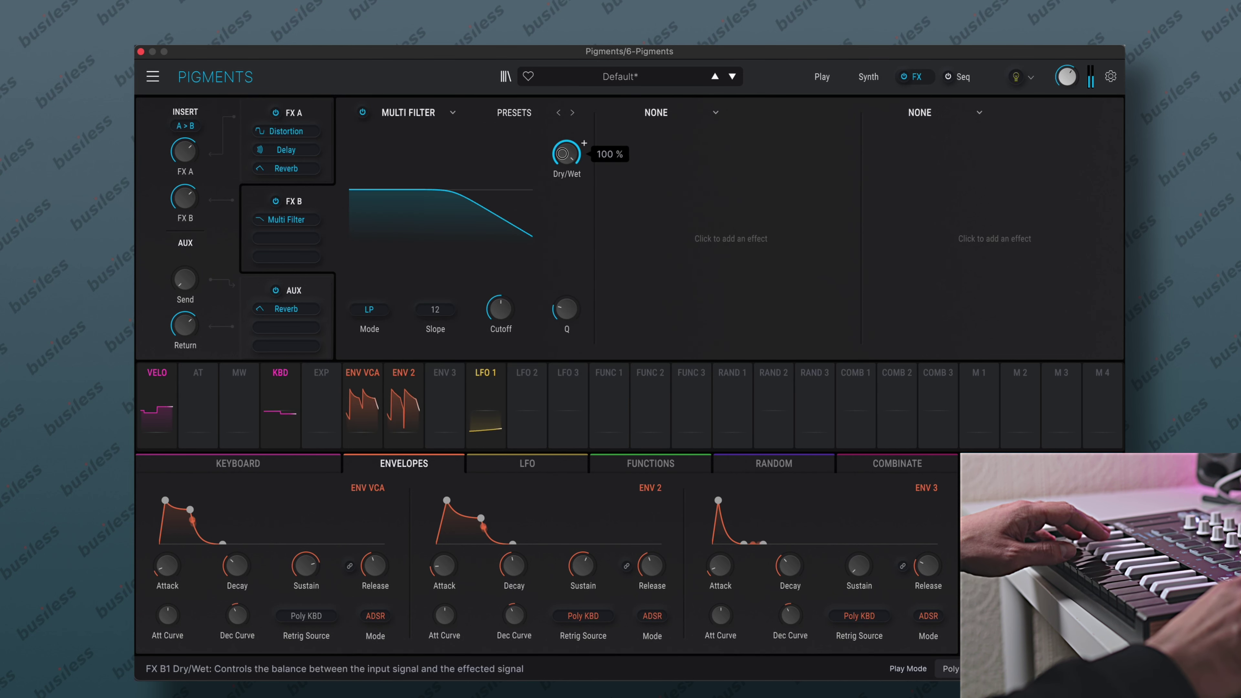
left_click(365, 309)
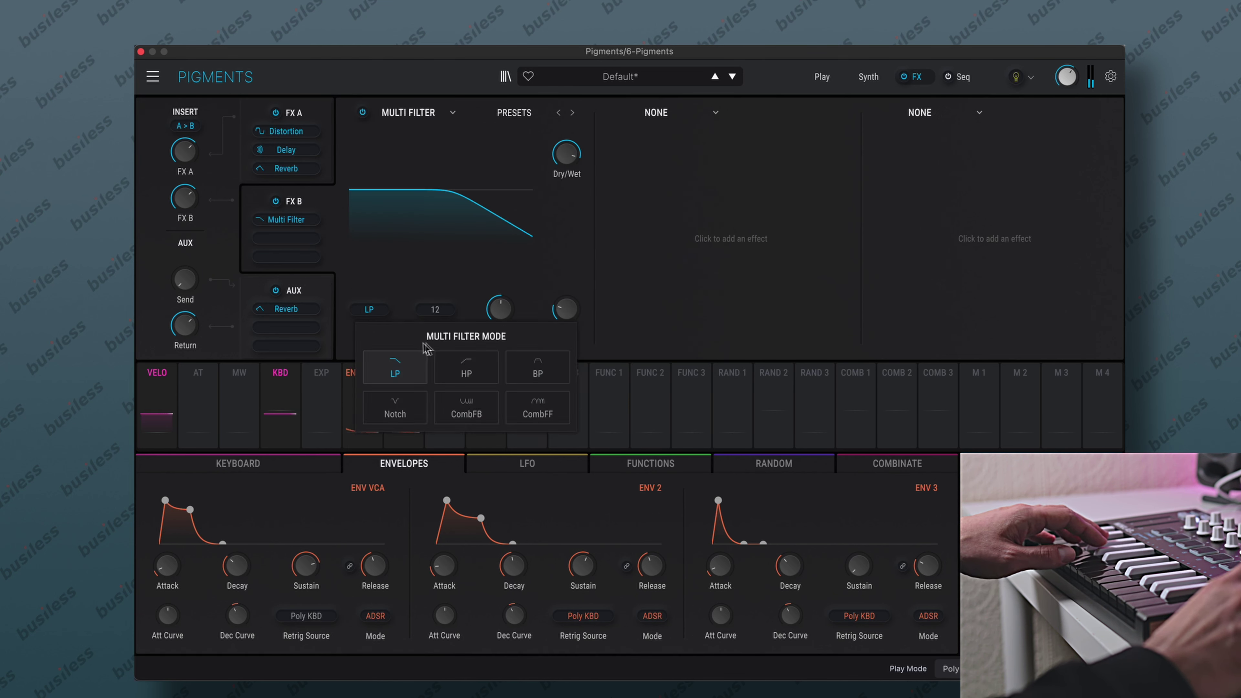
left_click(535, 367)
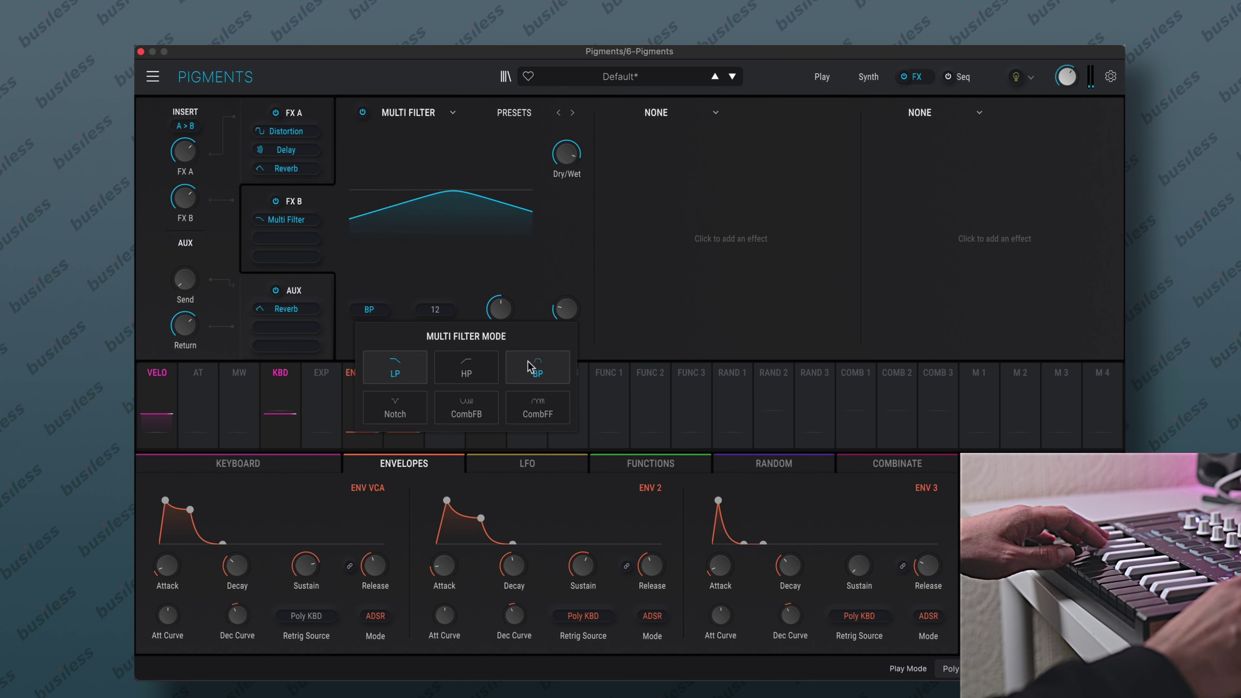
- Lower the Multi Filter's dry/wet mix and fine-tune its cutoff and Q
left_click_drag(566, 154, 554, 189)
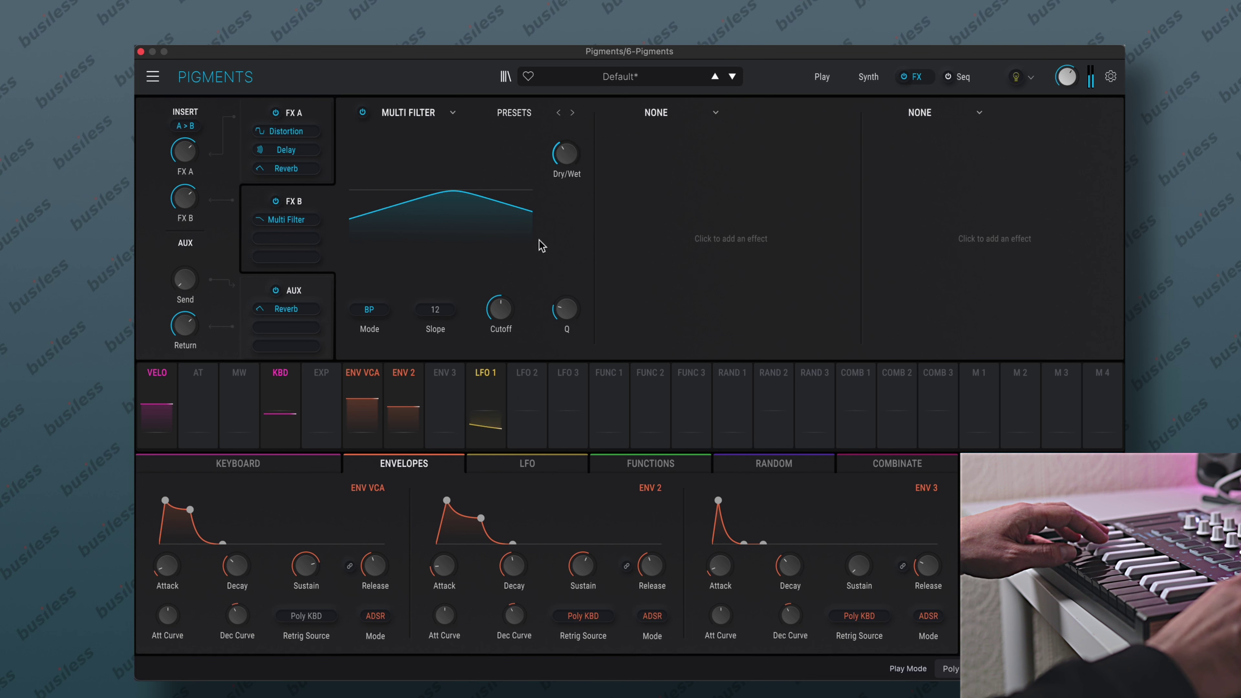
left_click_drag(499, 310, 492, 341)
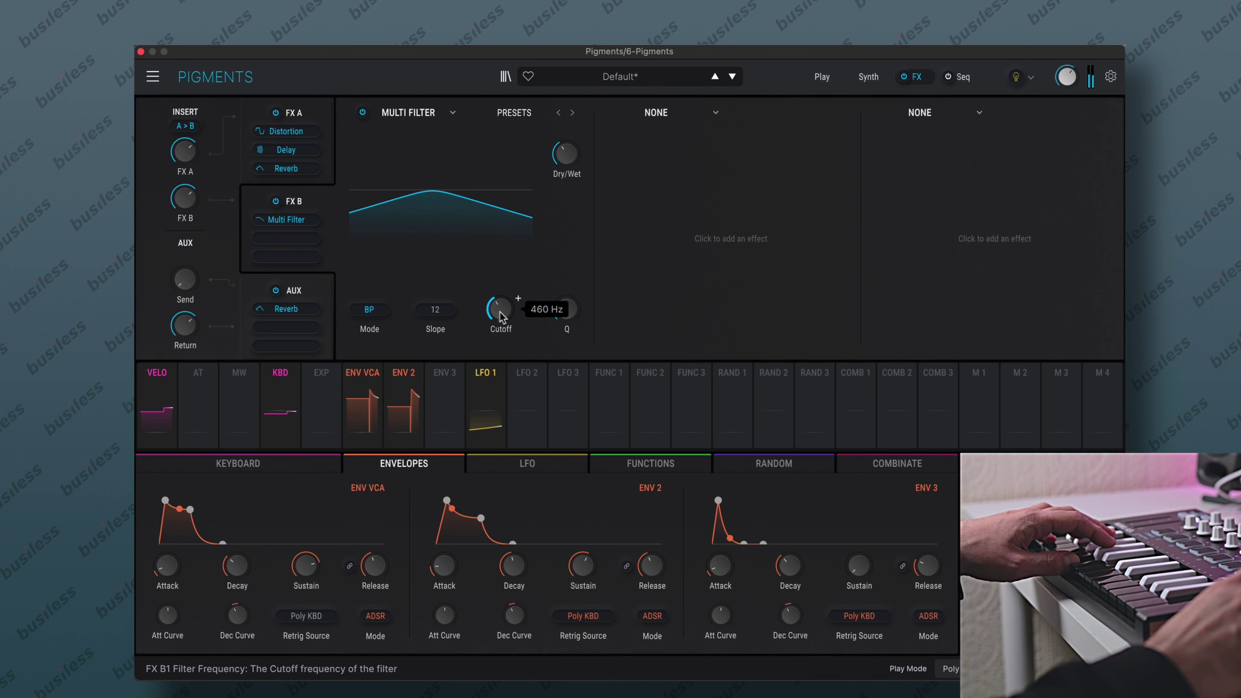
left_click_drag(565, 310, 563, 330)
left_click_drag(563, 272, 563, 272)
left_click_drag(496, 307, 496, 301)
left_click_drag(562, 153, 563, 151)
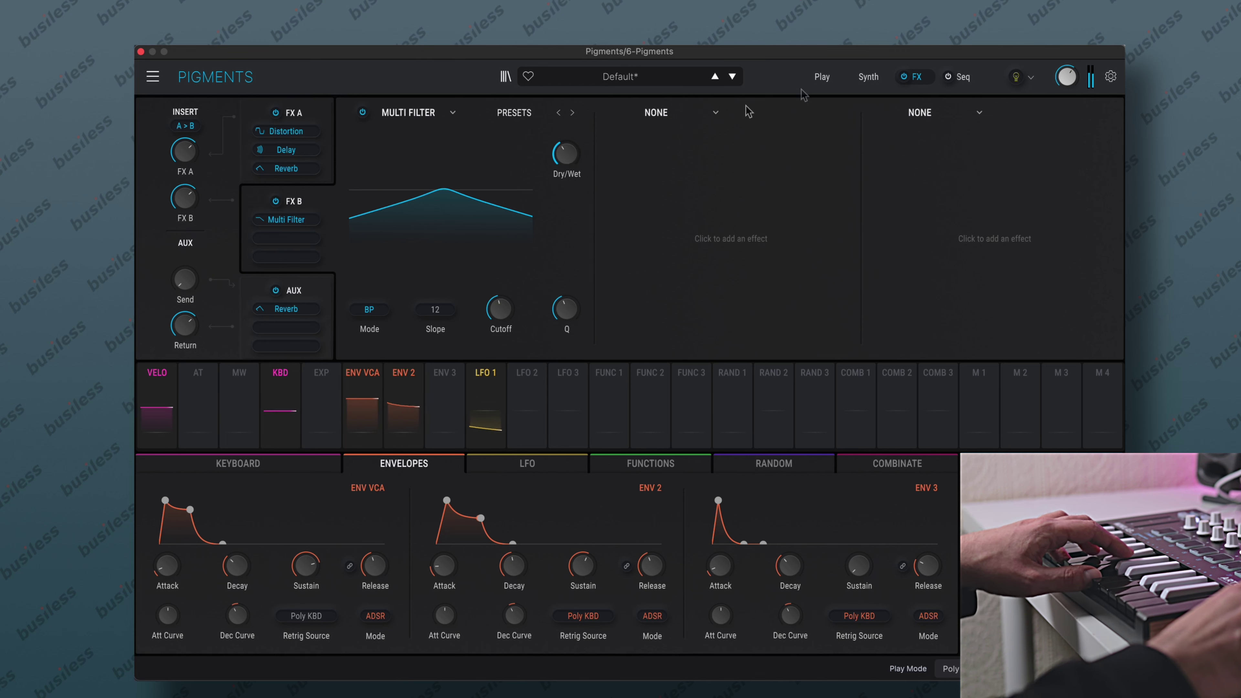
- Try out the wavefolding amount on Engine 1's wavetable and switch off the Utility Engine
left_click(868, 76)
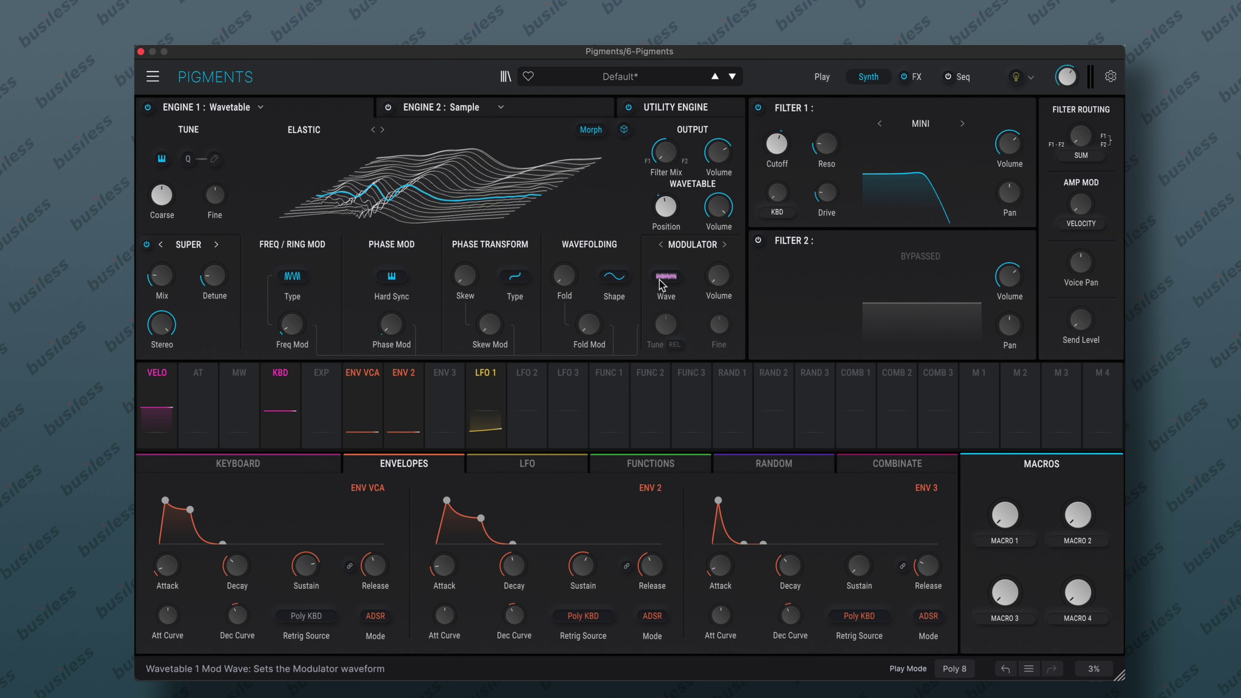
mouse_move(292, 327)
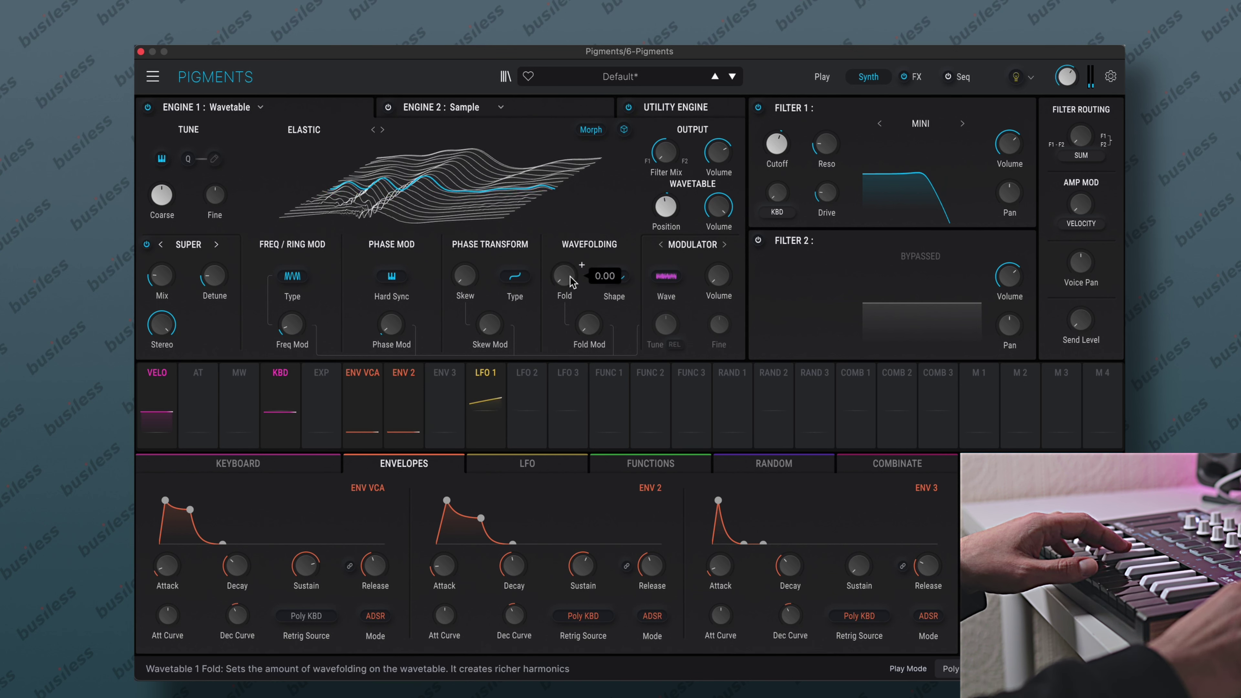
left_click_drag(570, 276, 568, 221)
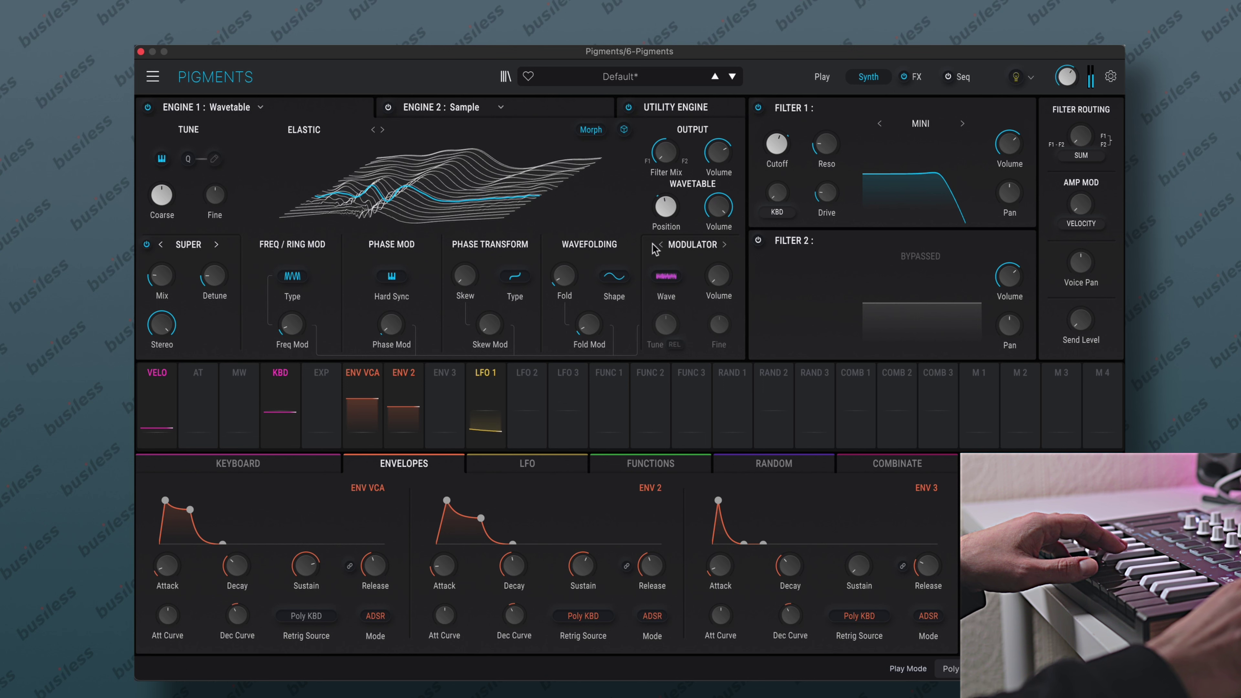
left_click(709, 108)
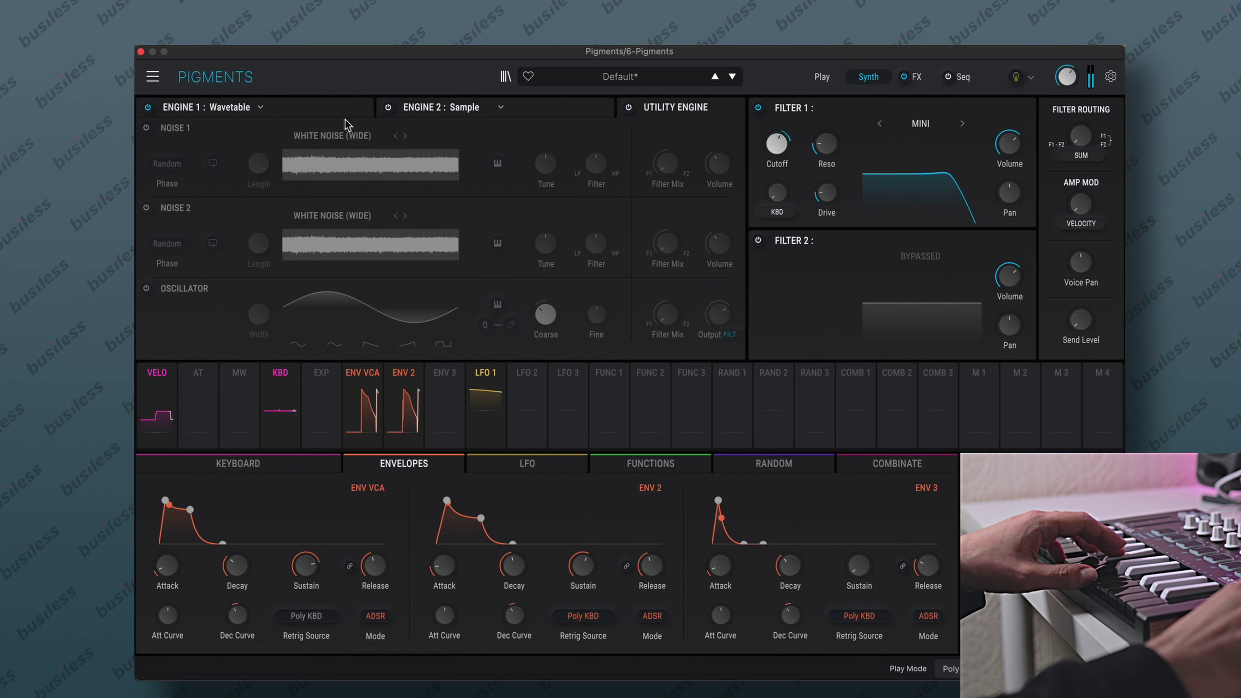
left_click(328, 112)
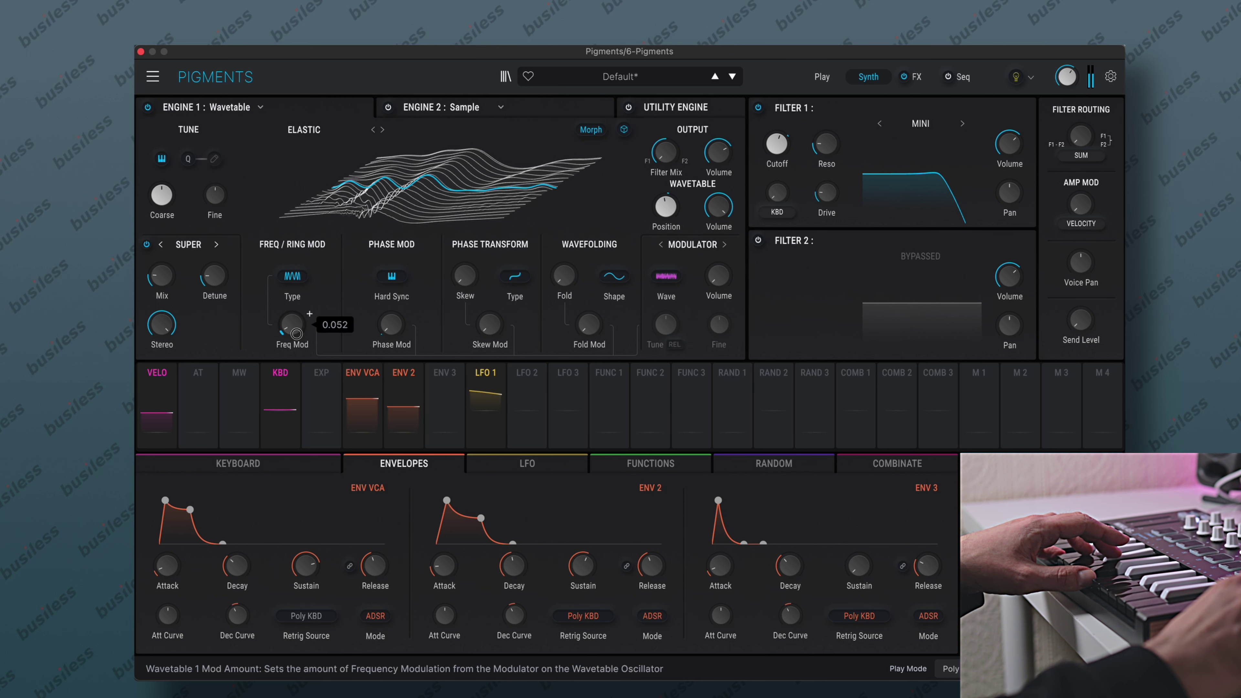
- Enable the sequencer and lower the velocities of steps 2, 4, 6 and 8
left_click(963, 77)
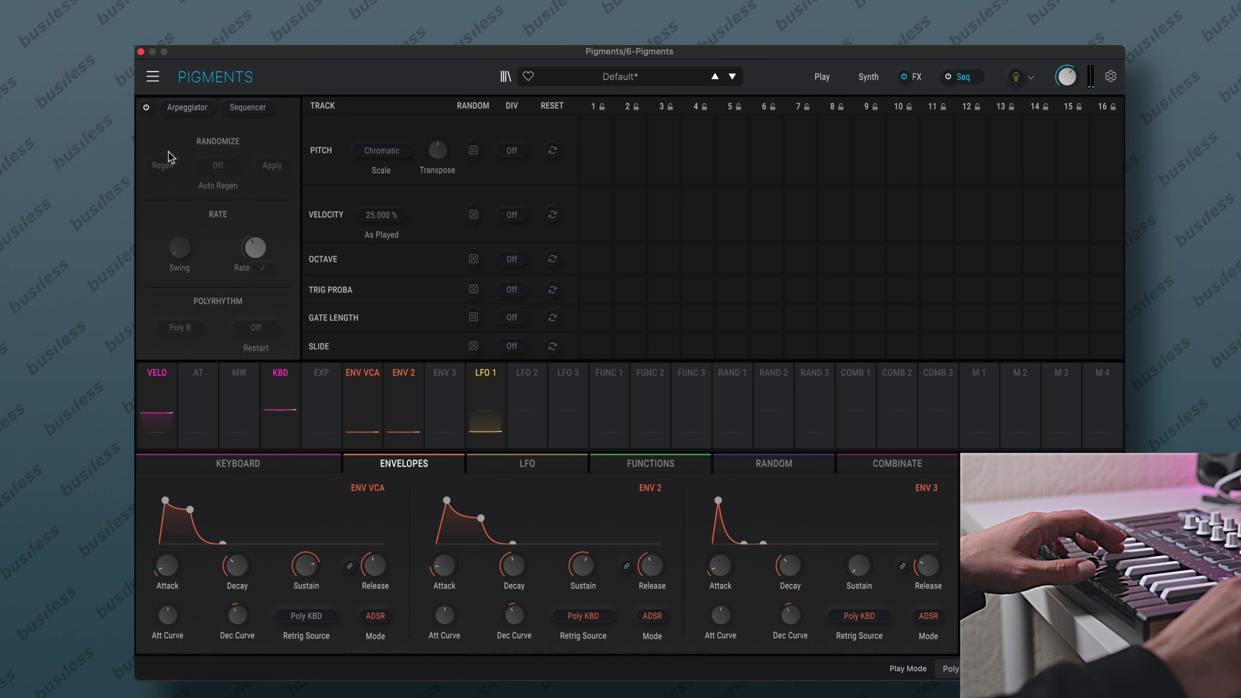
left_click(146, 107)
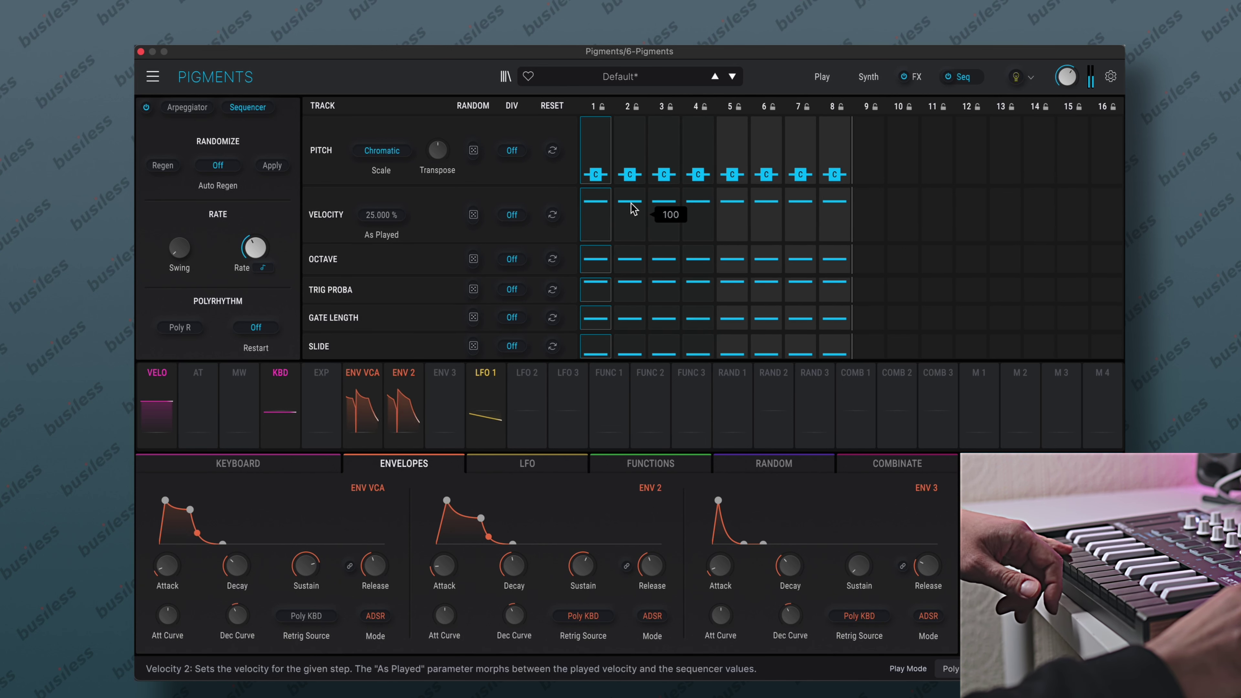
mouse_move(633, 206)
left_mouse_down()
mouse_move(632, 221)
mouse_move(700, 223)
left_mouse_up()
mouse_move(765, 201)
left_mouse_down()
mouse_move(766, 217)
mouse_move(838, 220)
left_mouse_up()
- Add random variation to the sequencer's velocity and octave tracks
left_click_drag(473, 214, 470, 88)
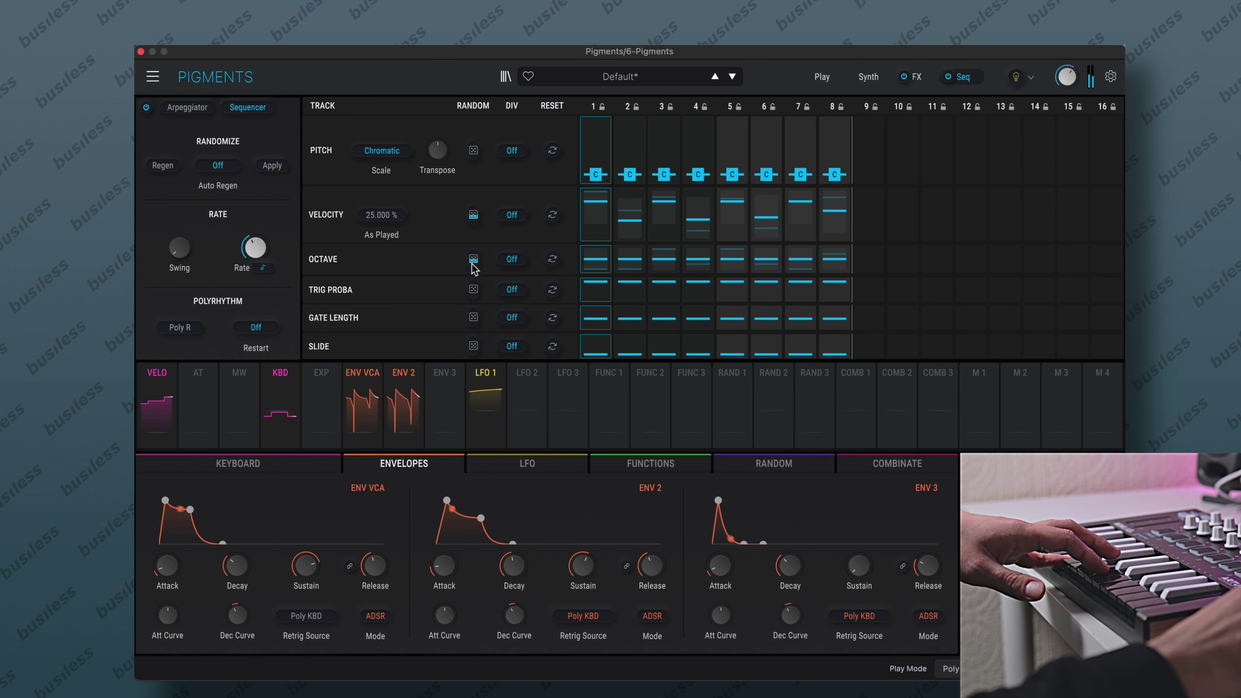
mouse_move(474, 261)
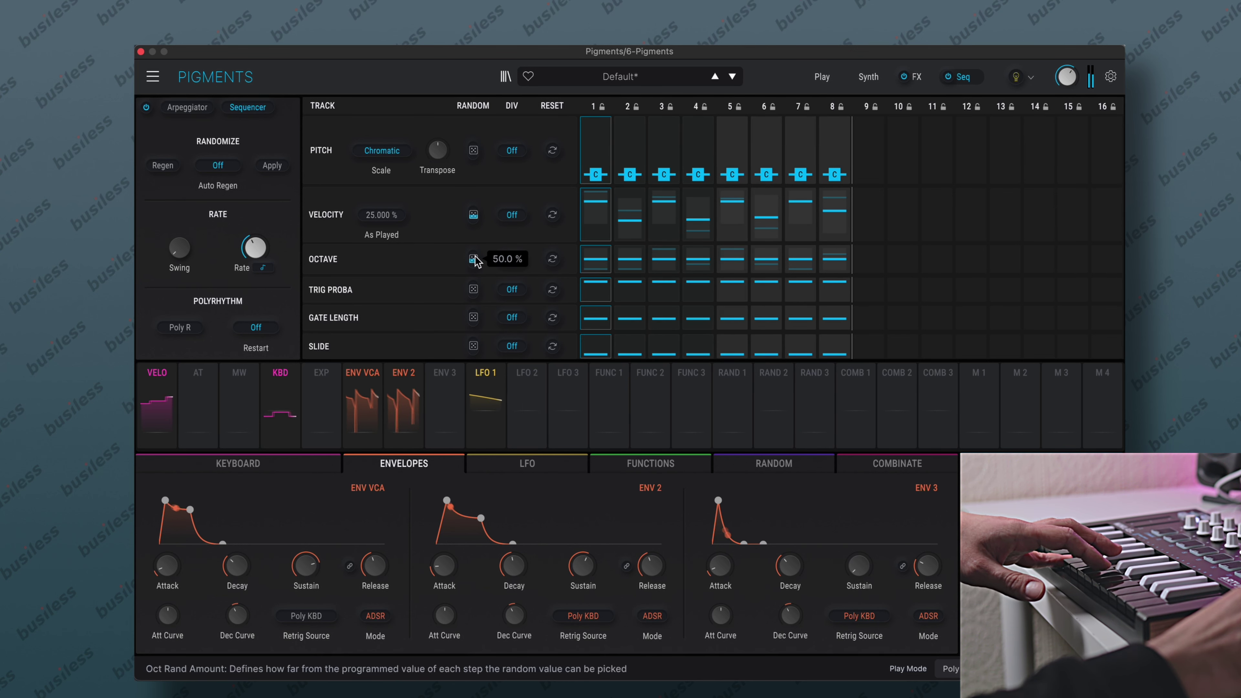
left_click_drag(474, 262, 470, 307)
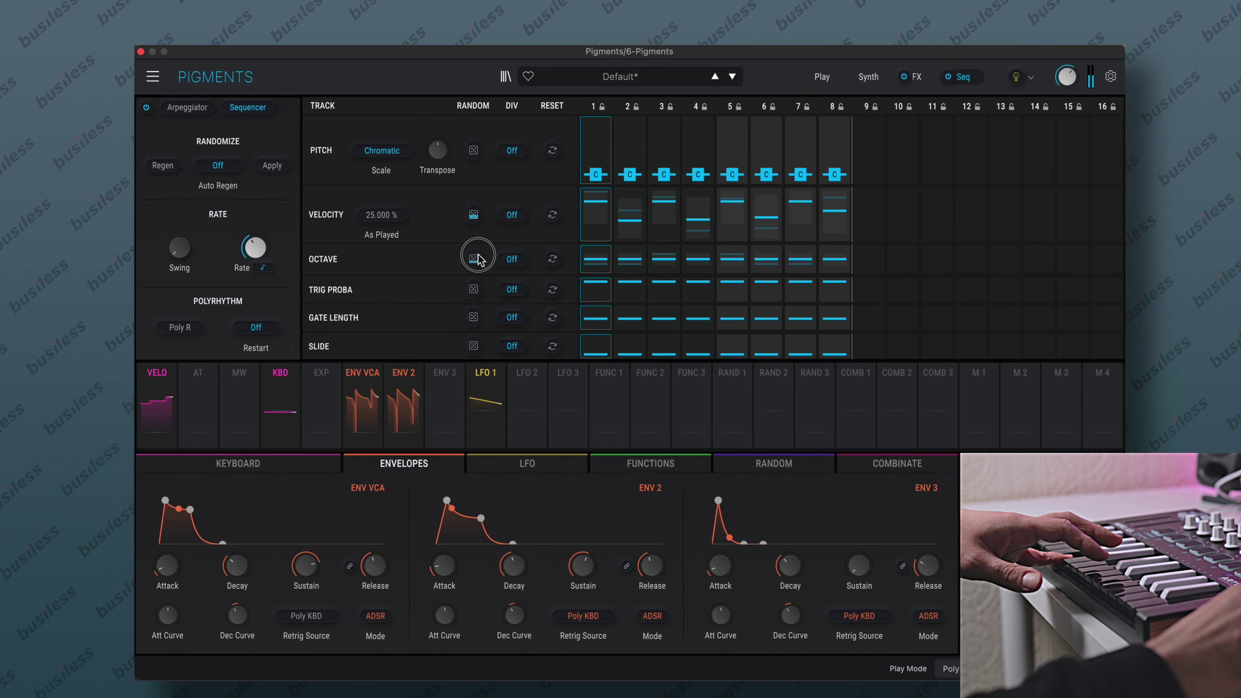
left_click_drag(477, 259, 473, 261)
- Add random variation to the sequencer's trigger probability and pitch tracks
left_click(476, 299)
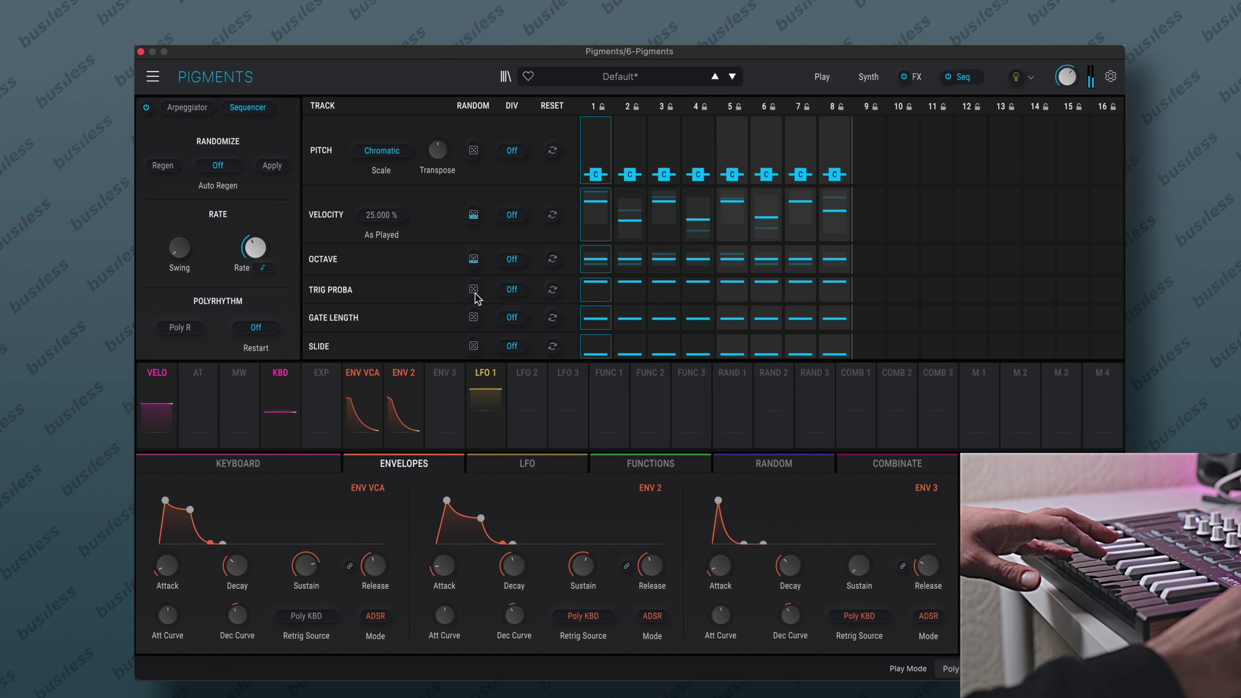
left_click(477, 297)
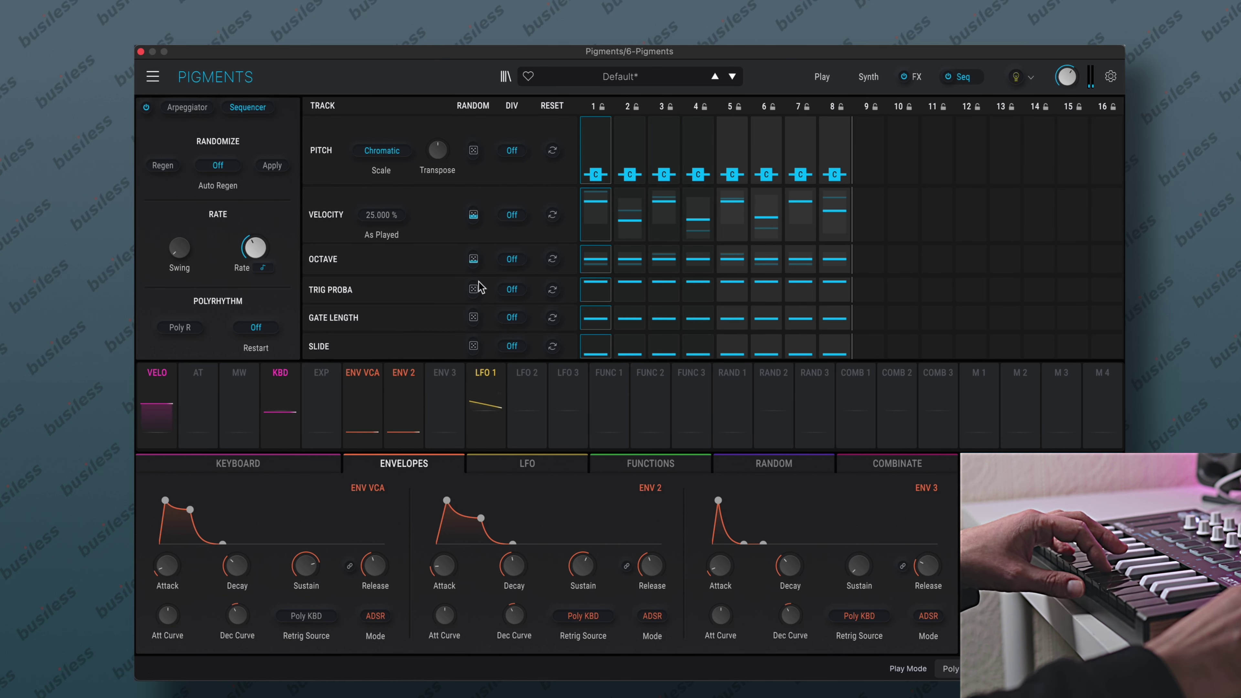
left_click_drag(478, 280, 475, 277)
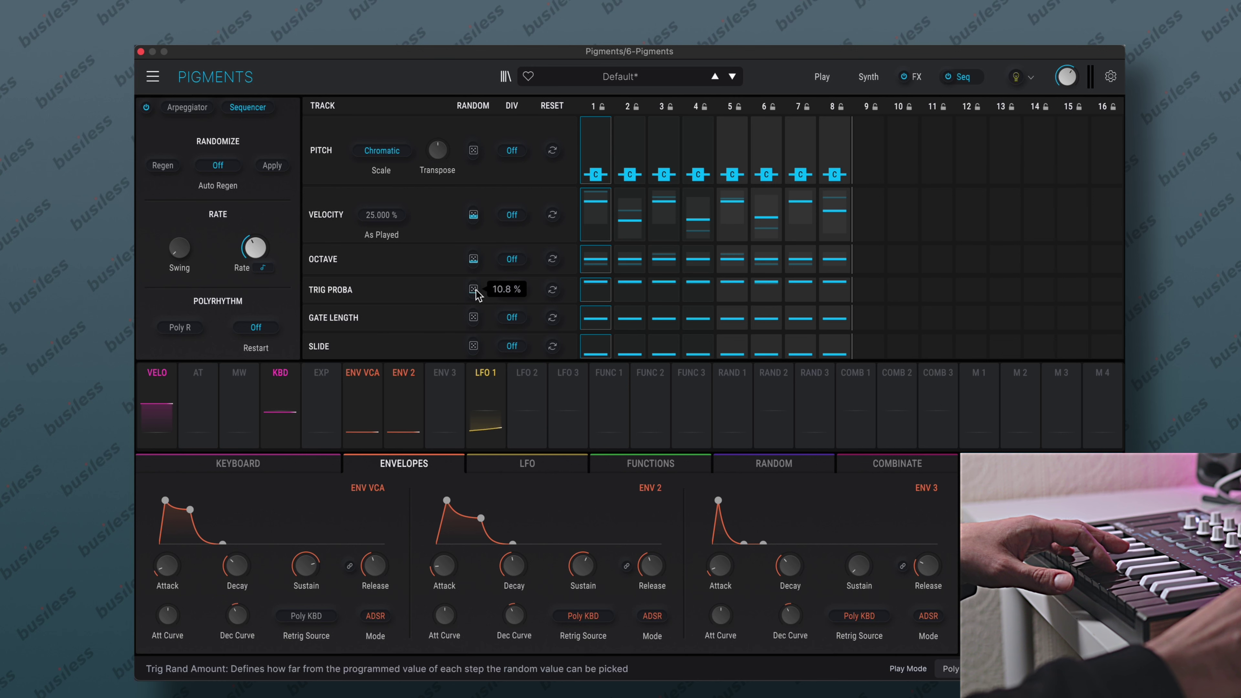
left_click_drag(476, 238, 479, 252)
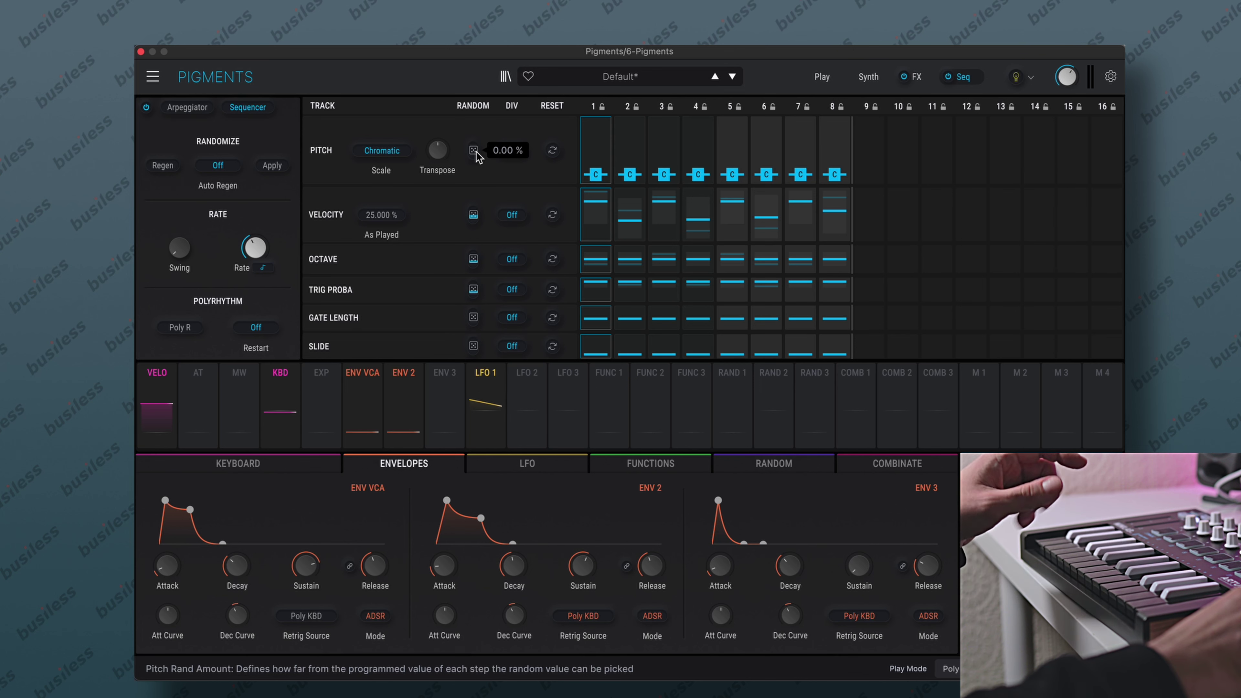
left_click_drag(474, 157, 481, 50)
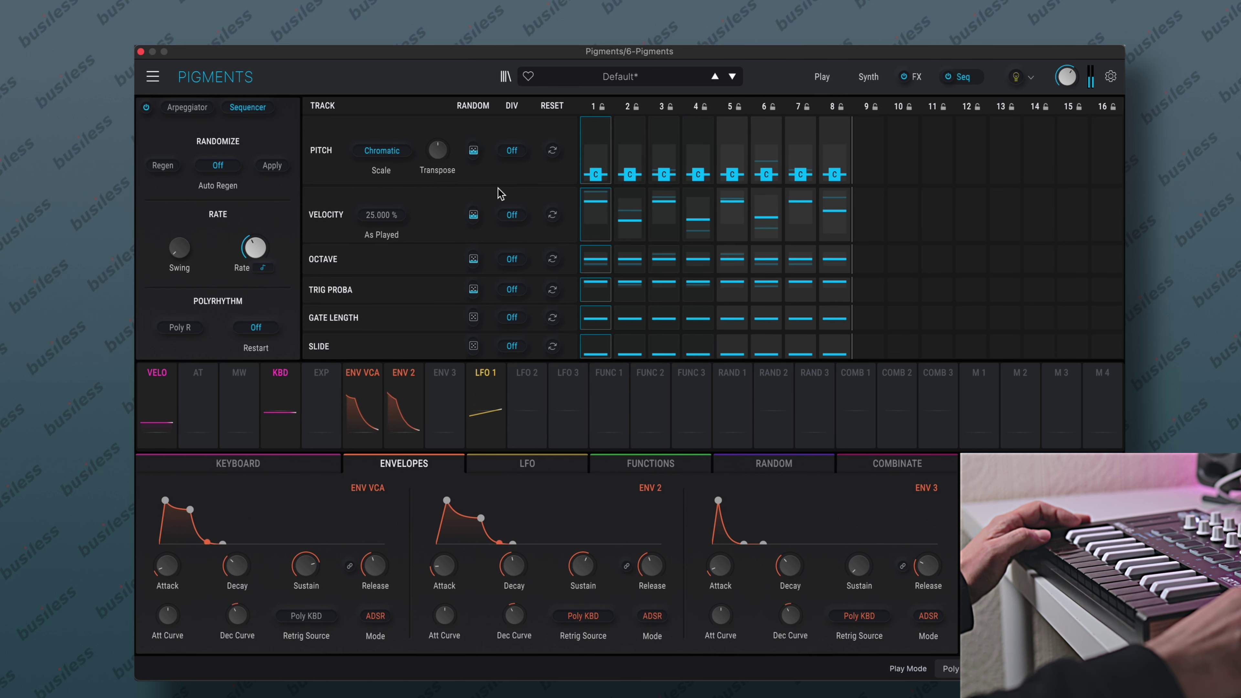
- Change the sequencer scale to Natural Minor and fine-tune the pitch track's random amount
left_click(395, 153)
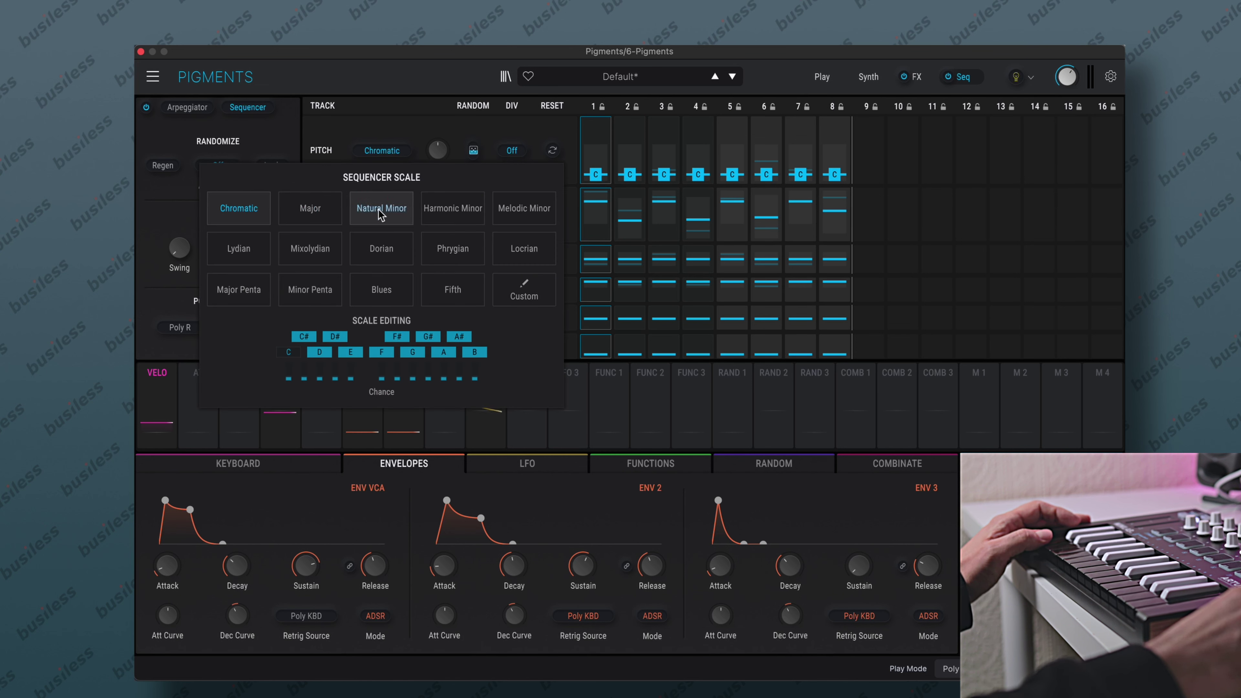
left_click(404, 220)
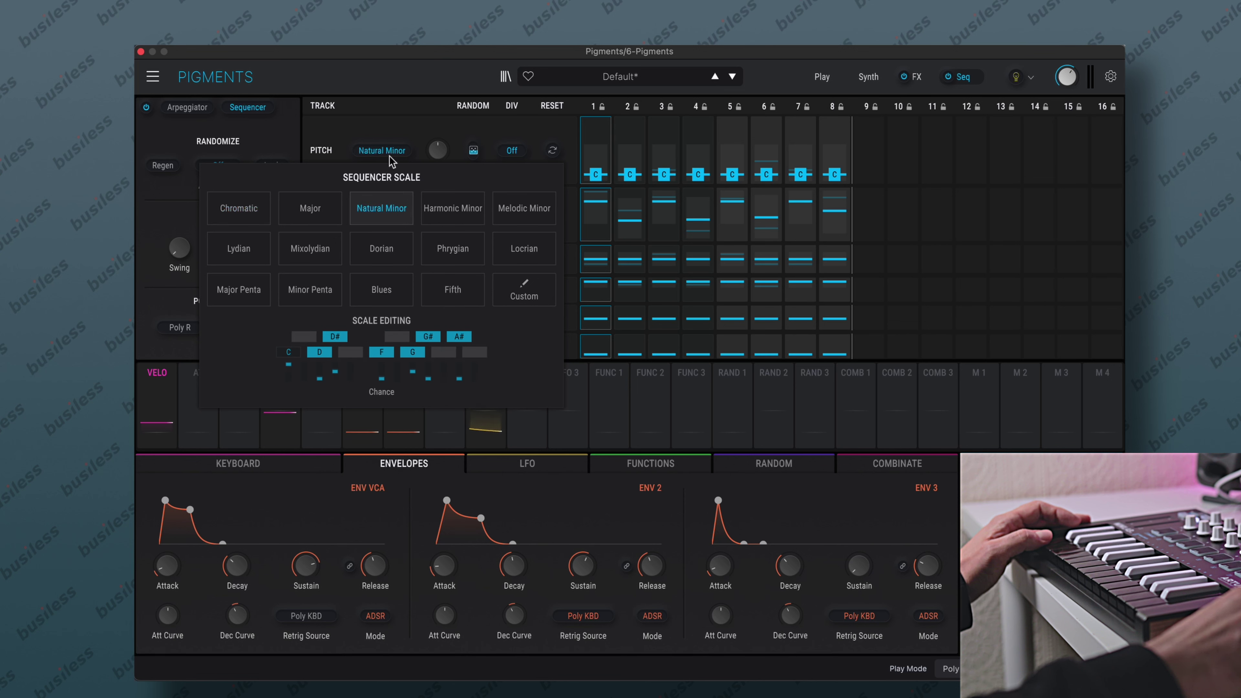
left_click(391, 132)
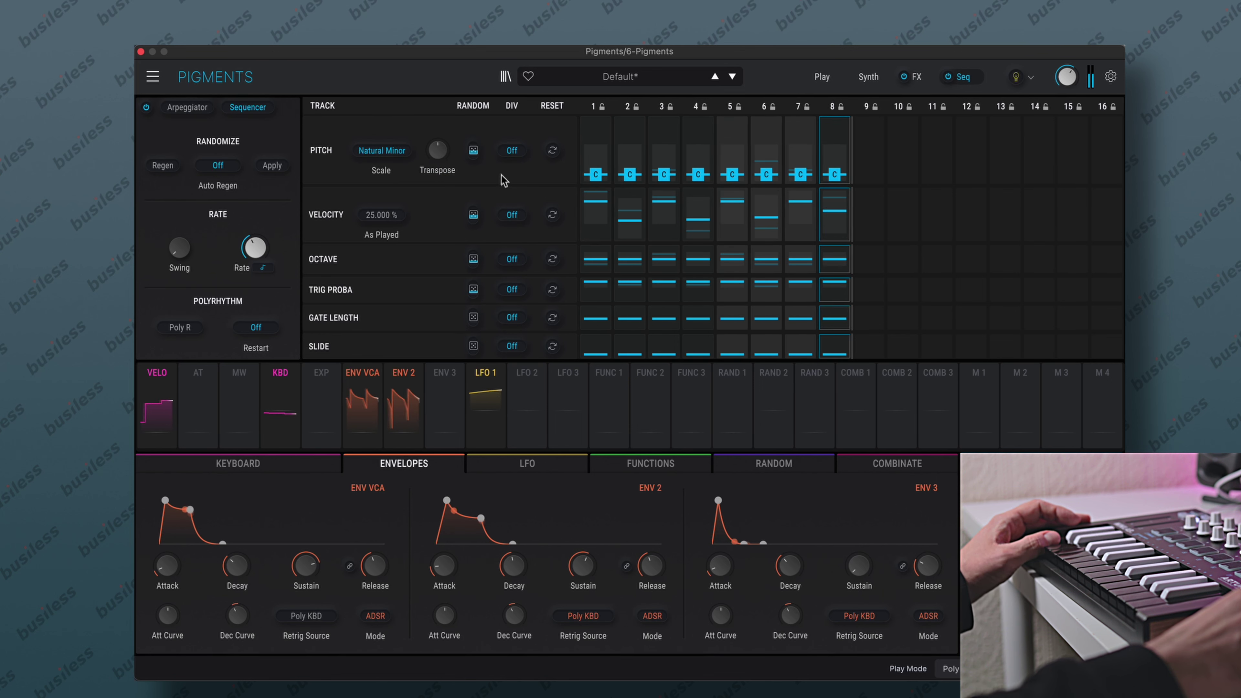
left_click_drag(512, 150, 474, 133)
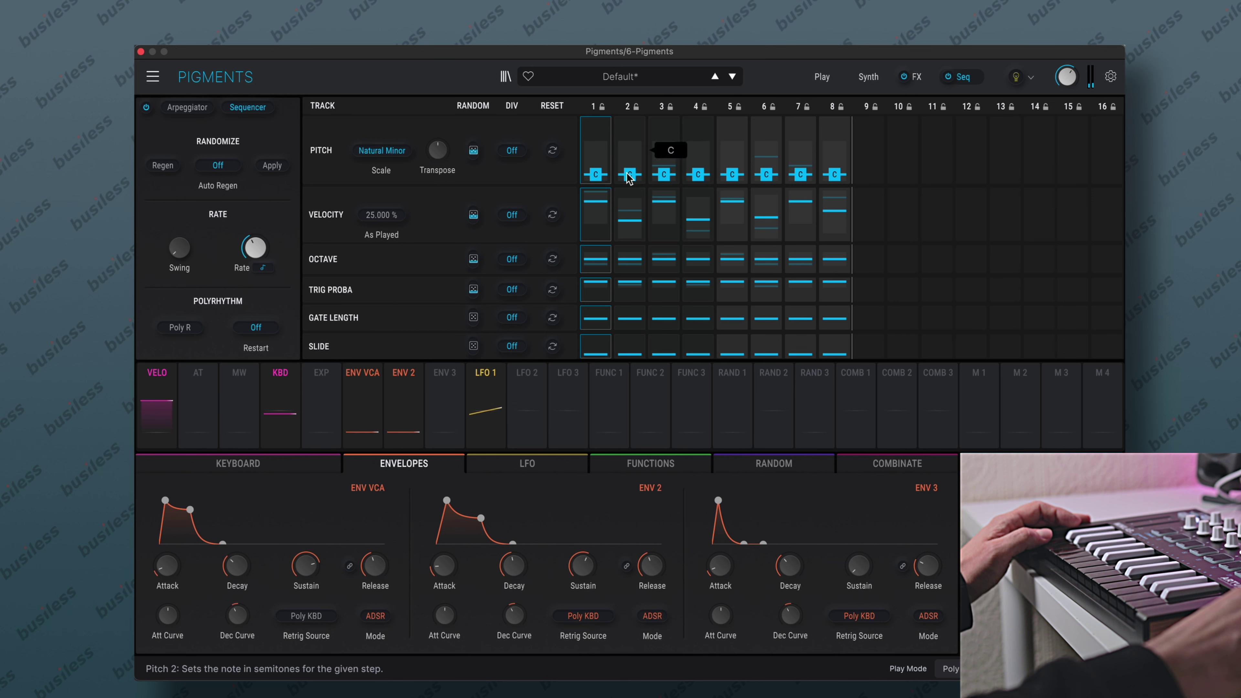
- Set the pitch of sequencer step 2 to F and of steps 4 and 8 to D#
left_click_drag(629, 146, 629, 152)
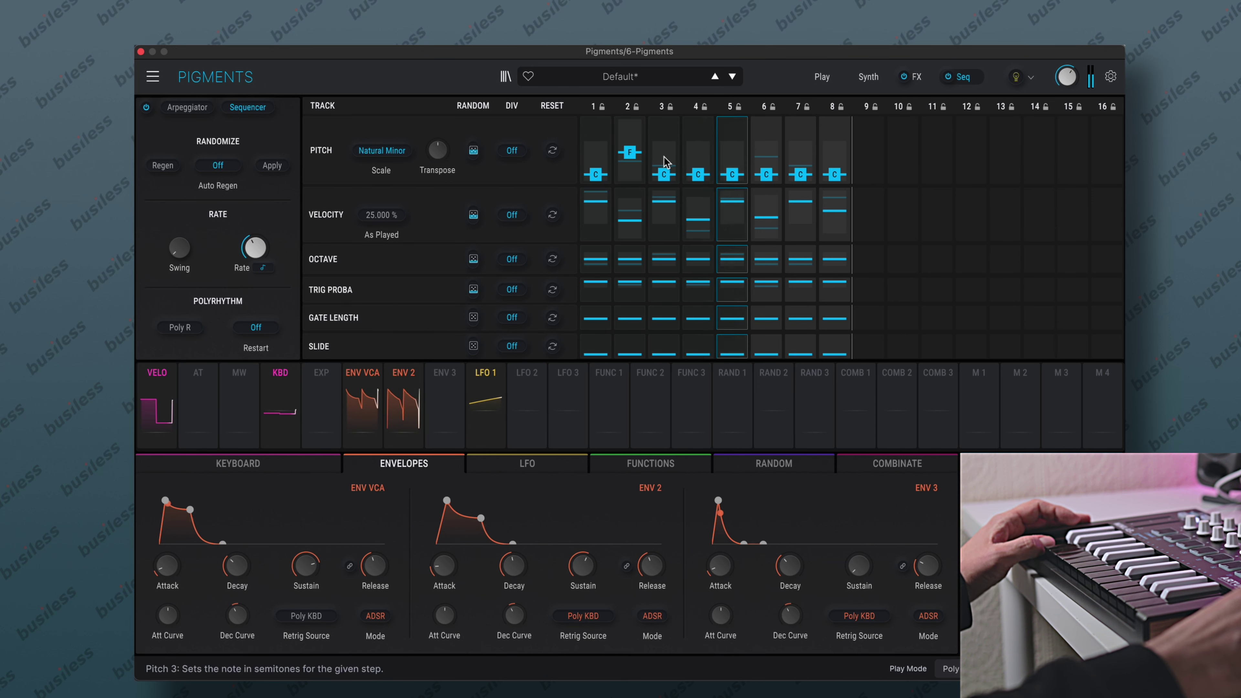
left_click_drag(697, 175, 697, 162)
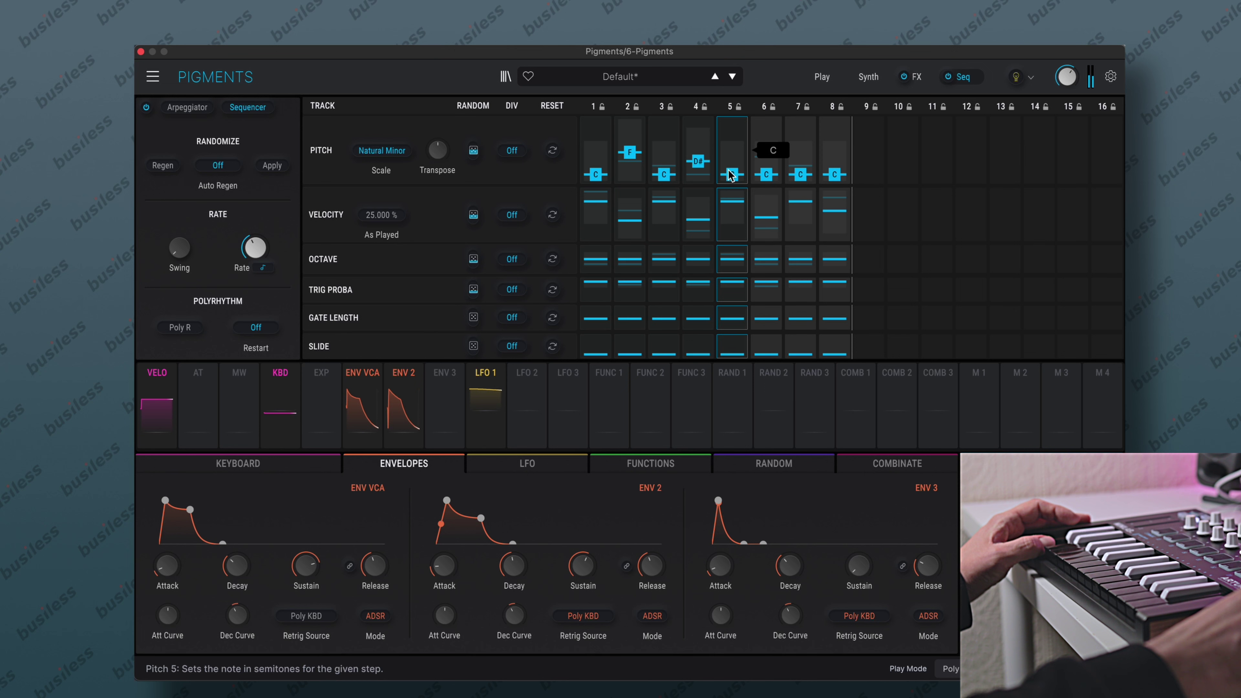
left_click_drag(800, 174, 800, 161)
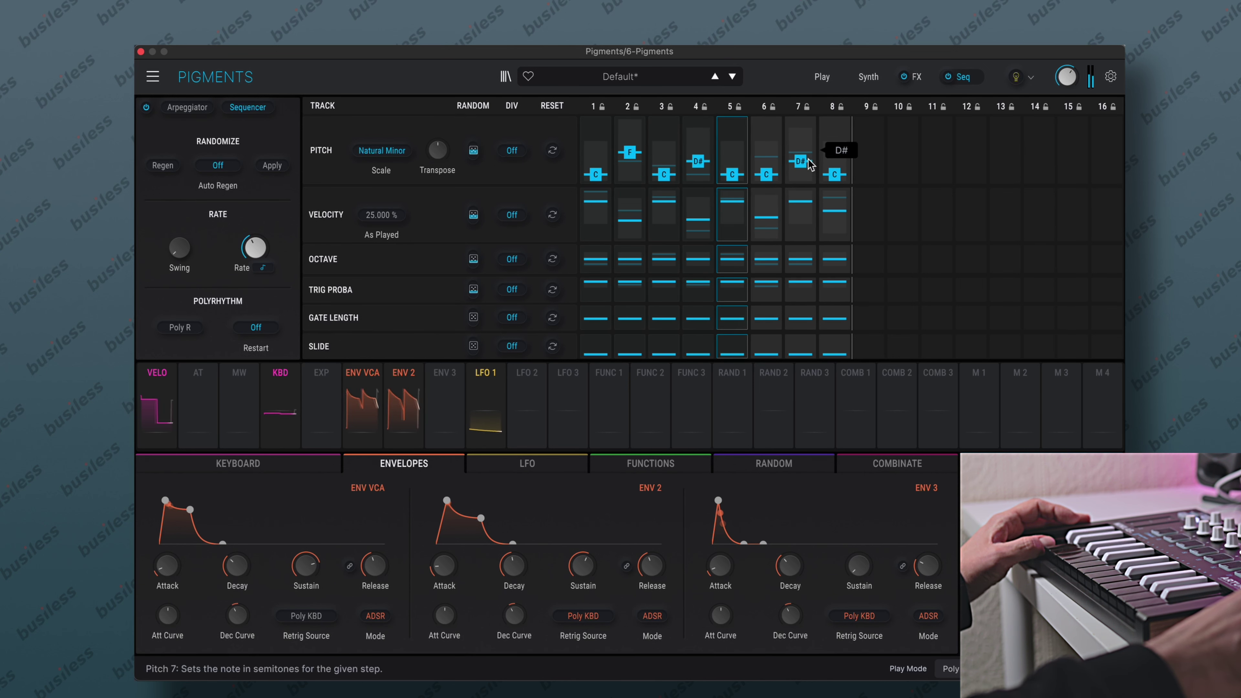
left_click_drag(835, 174, 834, 162)
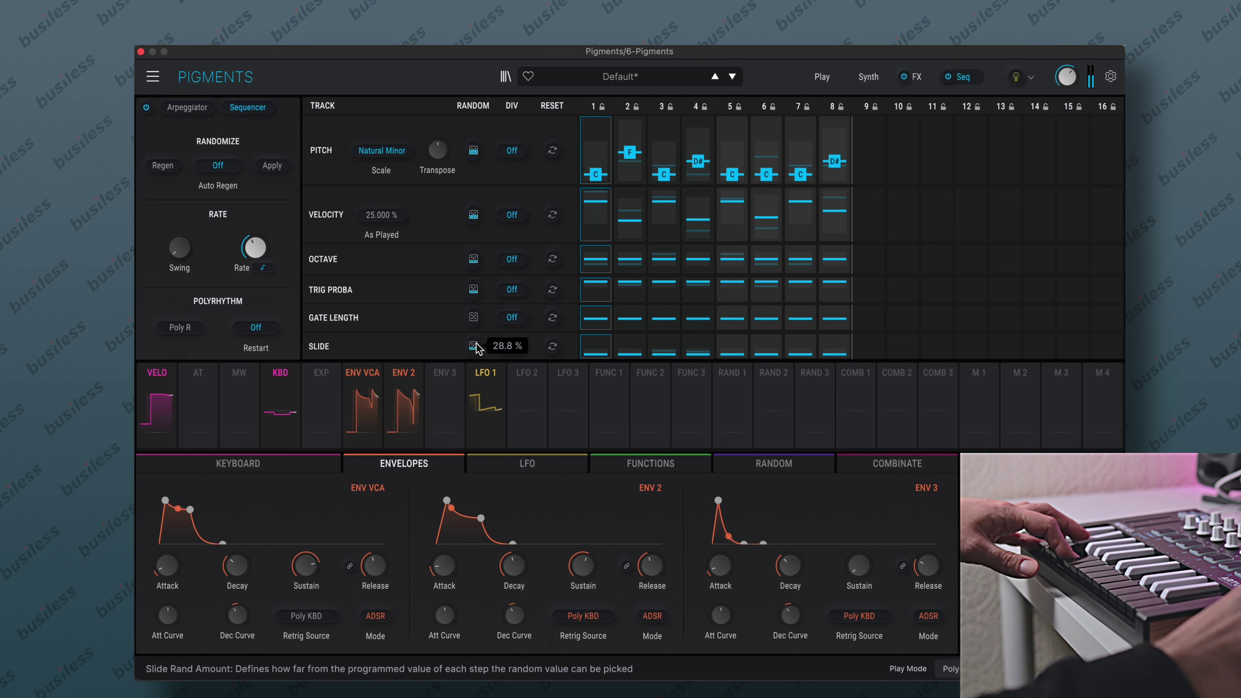
- Set the slide randomness to about 28 %, add some to the gate length, and apply the randomization to the sequence
left_click_drag(477, 349, 475, 345)
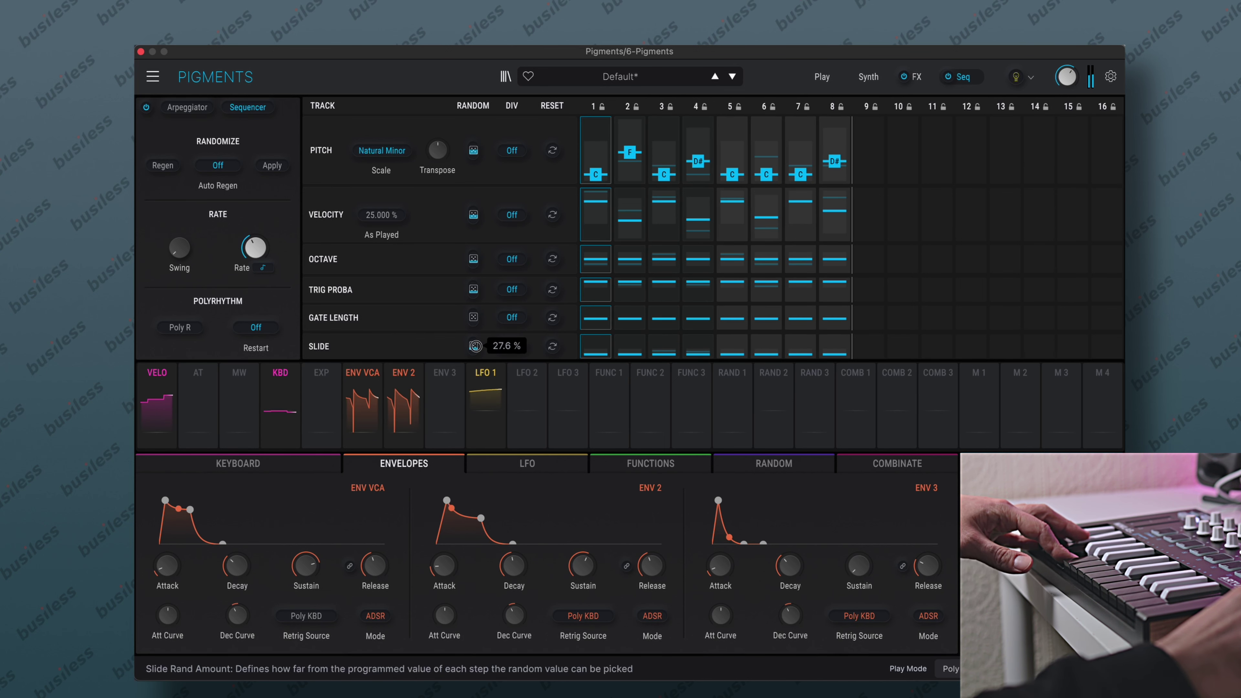
left_click_drag(474, 319, 474, 309)
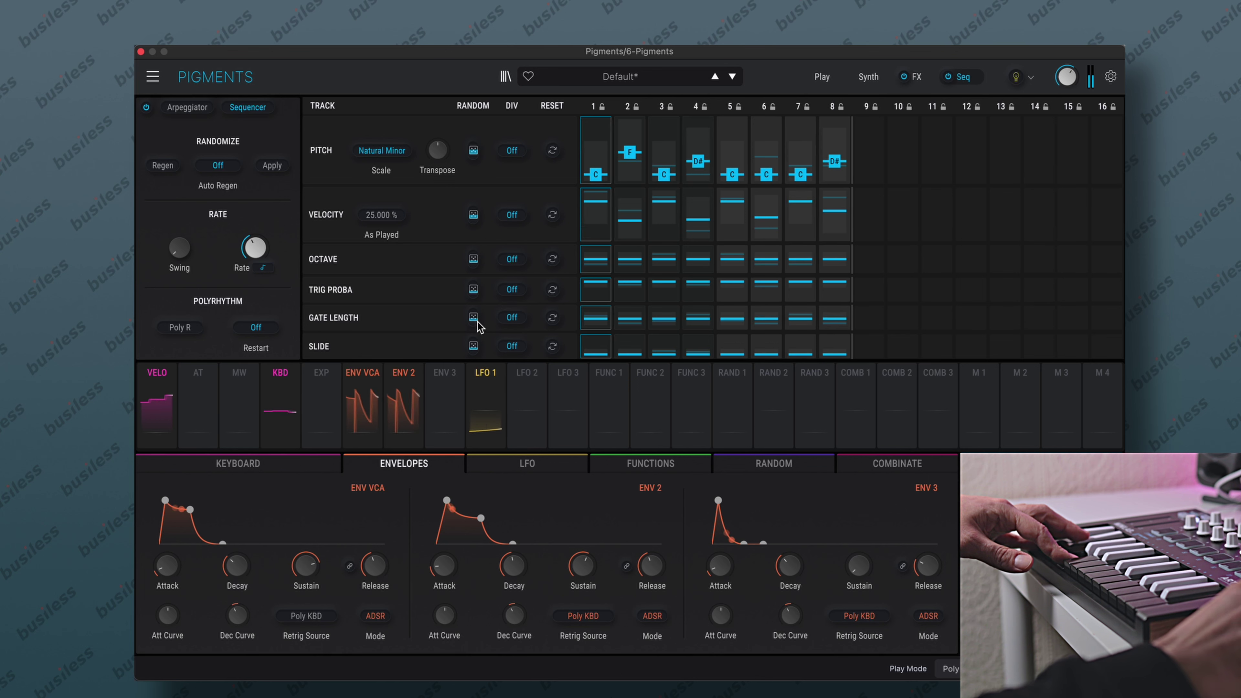
mouse_move(476, 307)
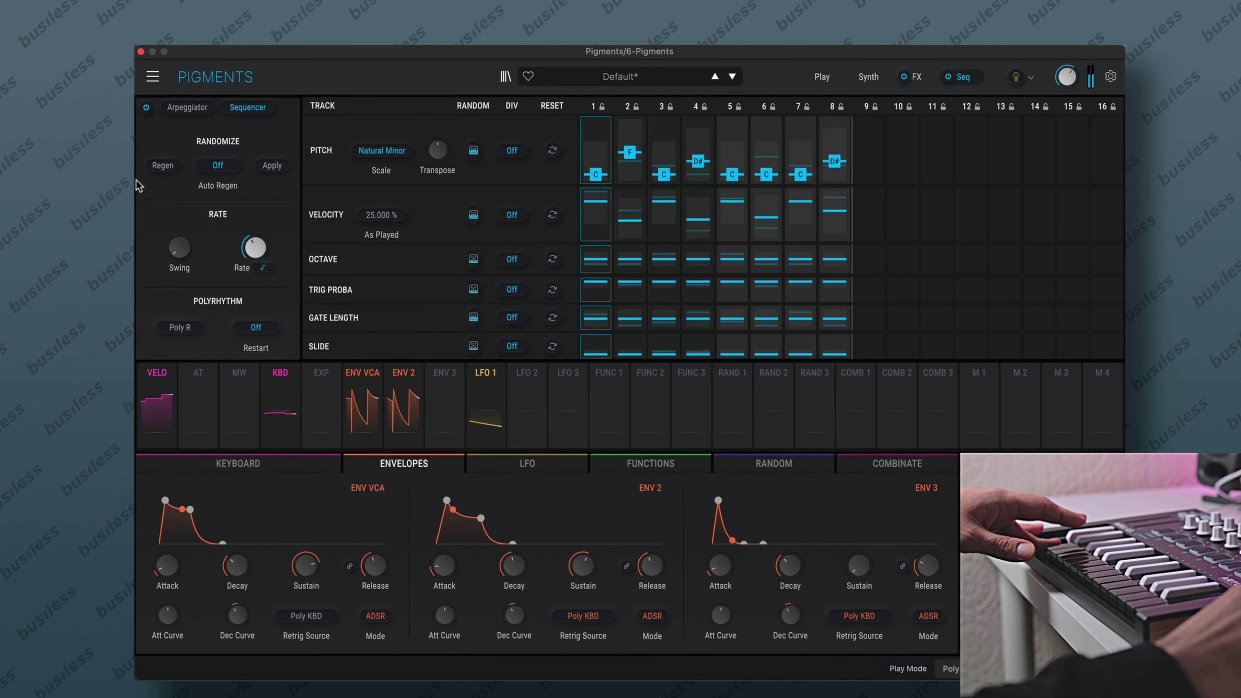
left_click(272, 166)
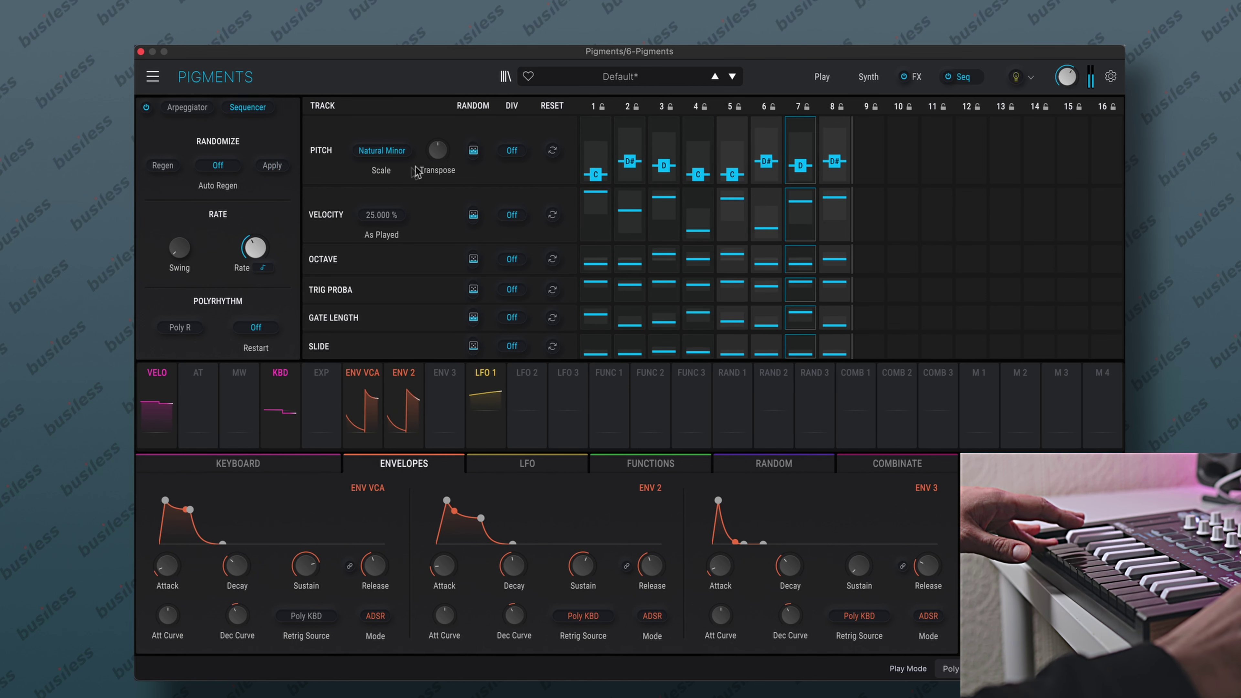
- Auto-regenerate the sequencer's random values every 1 bar, apply a variation to the sequence, and turn auto regen off
left_click(218, 166)
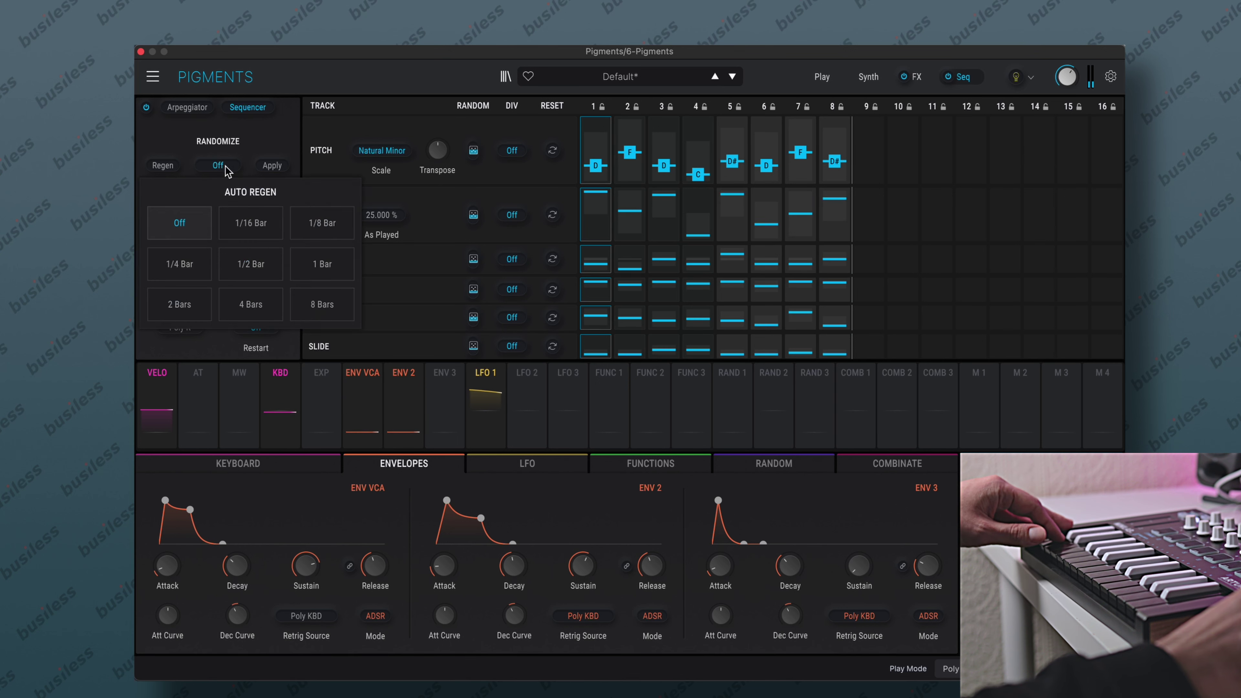
left_click(337, 267)
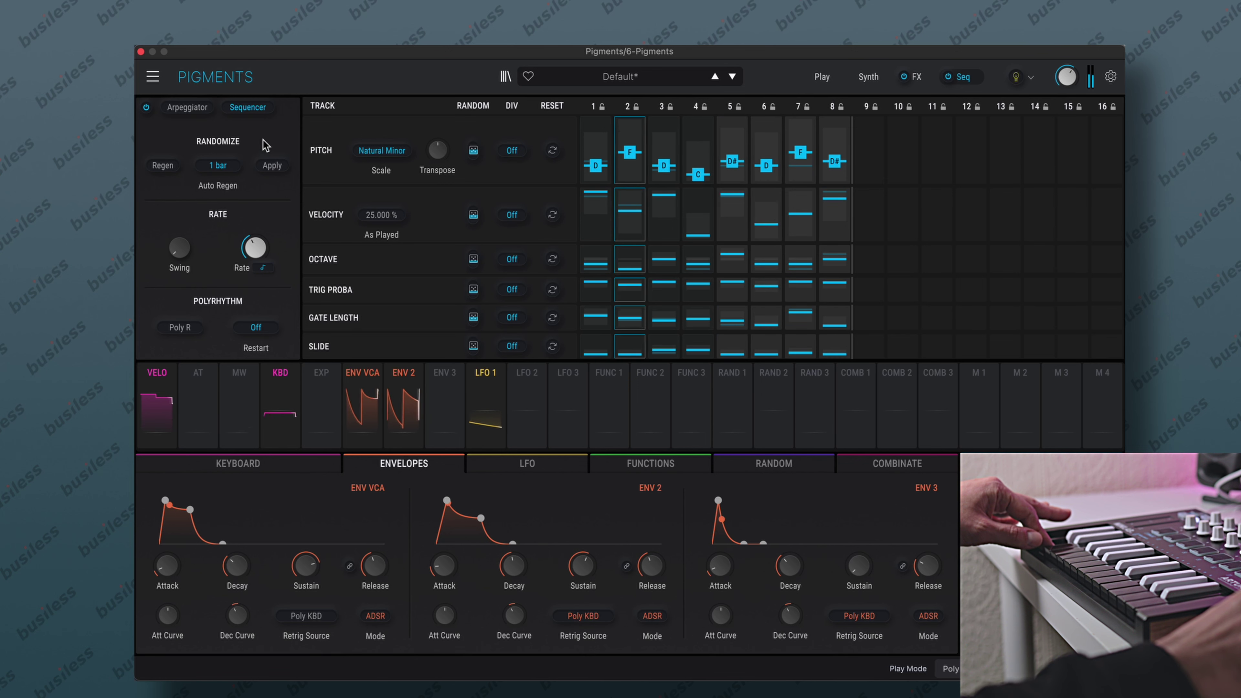
left_click(274, 165)
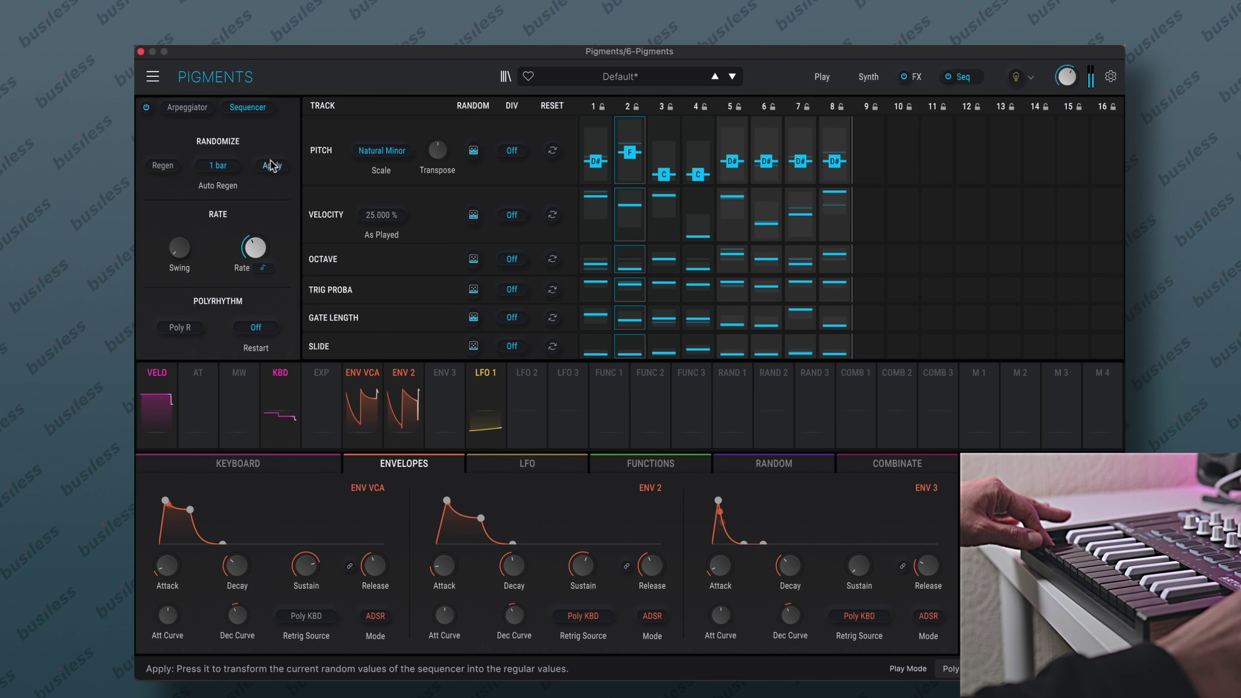
left_click(220, 166)
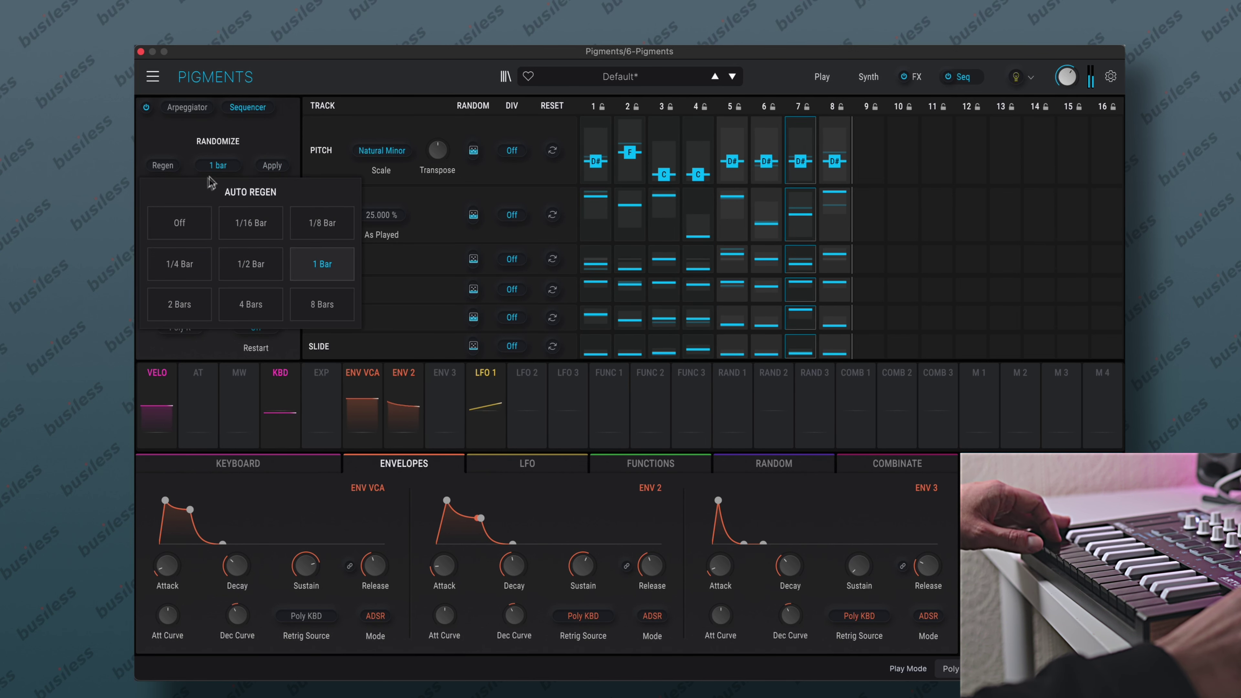
left_click(180, 219)
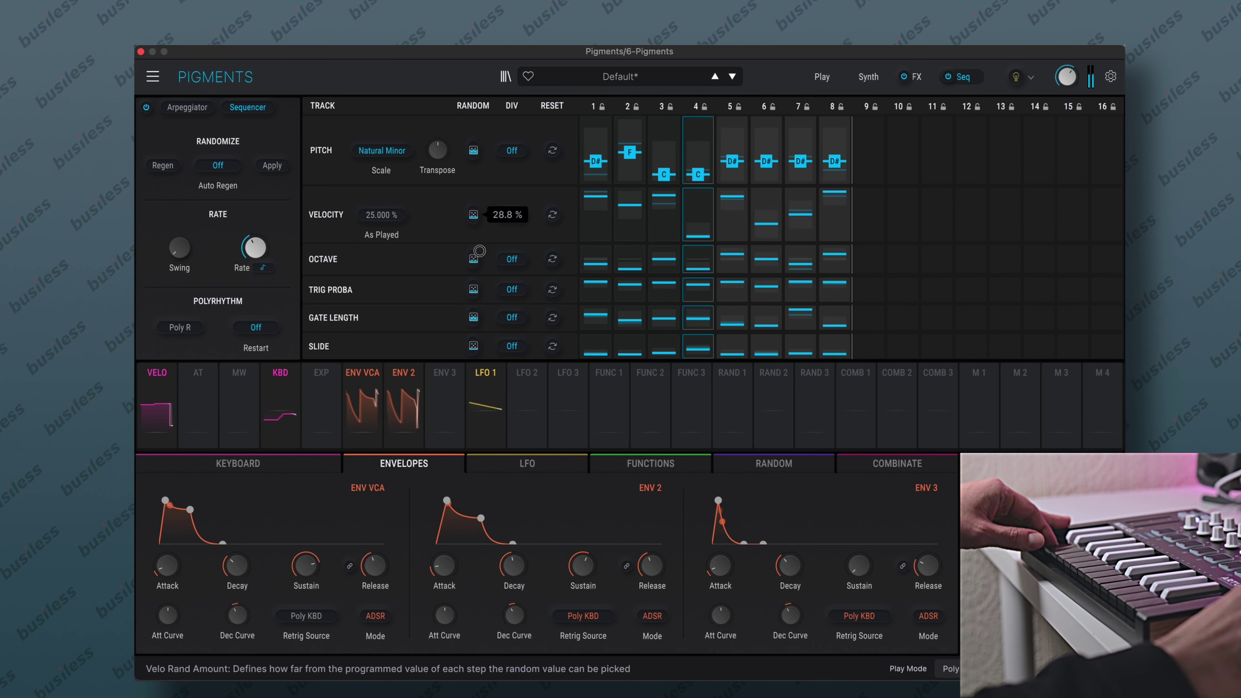
- Raise the velocity of sequencer step 4, lower it on steps 1 and 2, and even out the octave values across the steps
left_click_drag(711, 237, 714, 202)
left_click(599, 201)
left_click_drag(601, 204, 633, 213)
mouse_move(615, 277)
left_mouse_down()
mouse_move(633, 259)
mouse_move(709, 271)
mouse_move(831, 264)
left_mouse_up()
left_click_drag(585, 269, 593, 263)
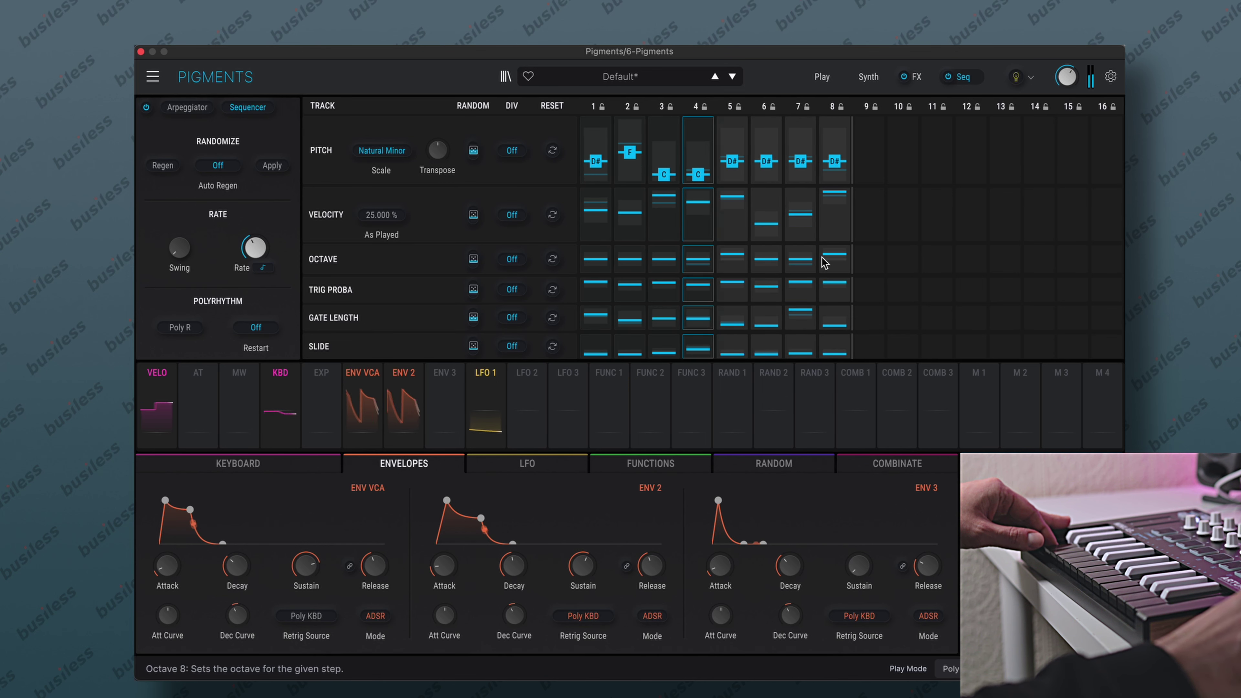
left_click_drag(630, 153, 610, 171)
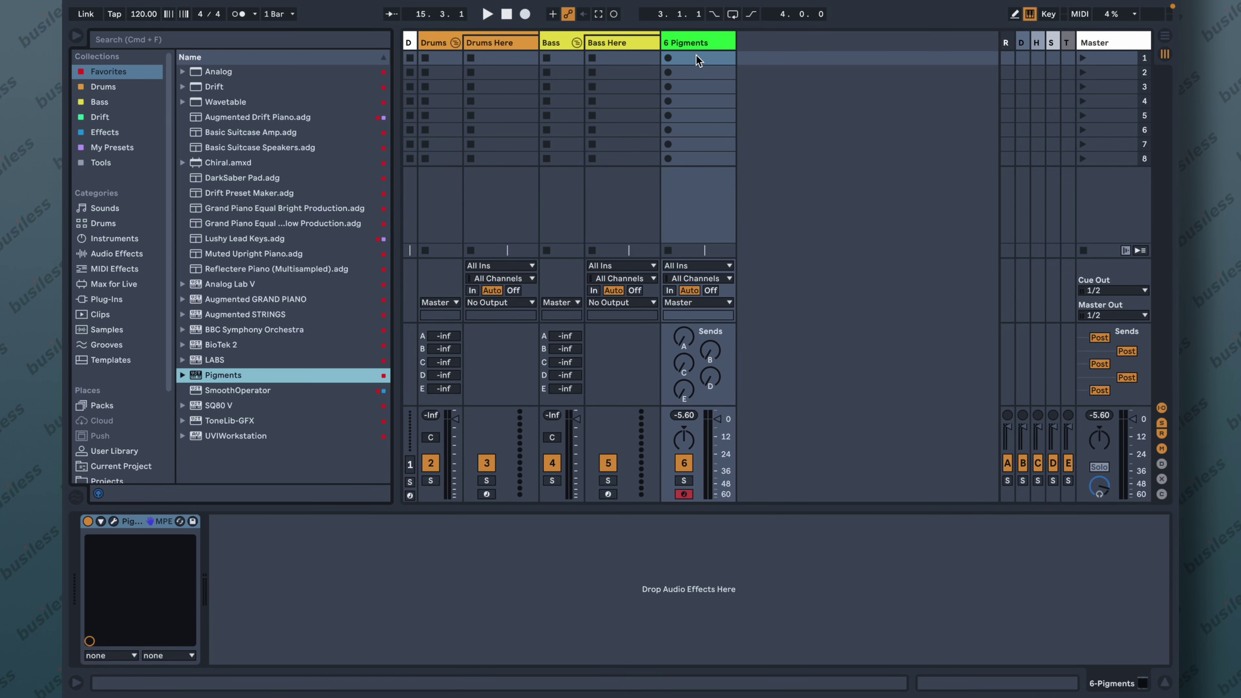
- Switch to Ableton Live and create a clip in the first slot of the 6 Pigments track with a D2 note filling the bar
double_click(699, 59)
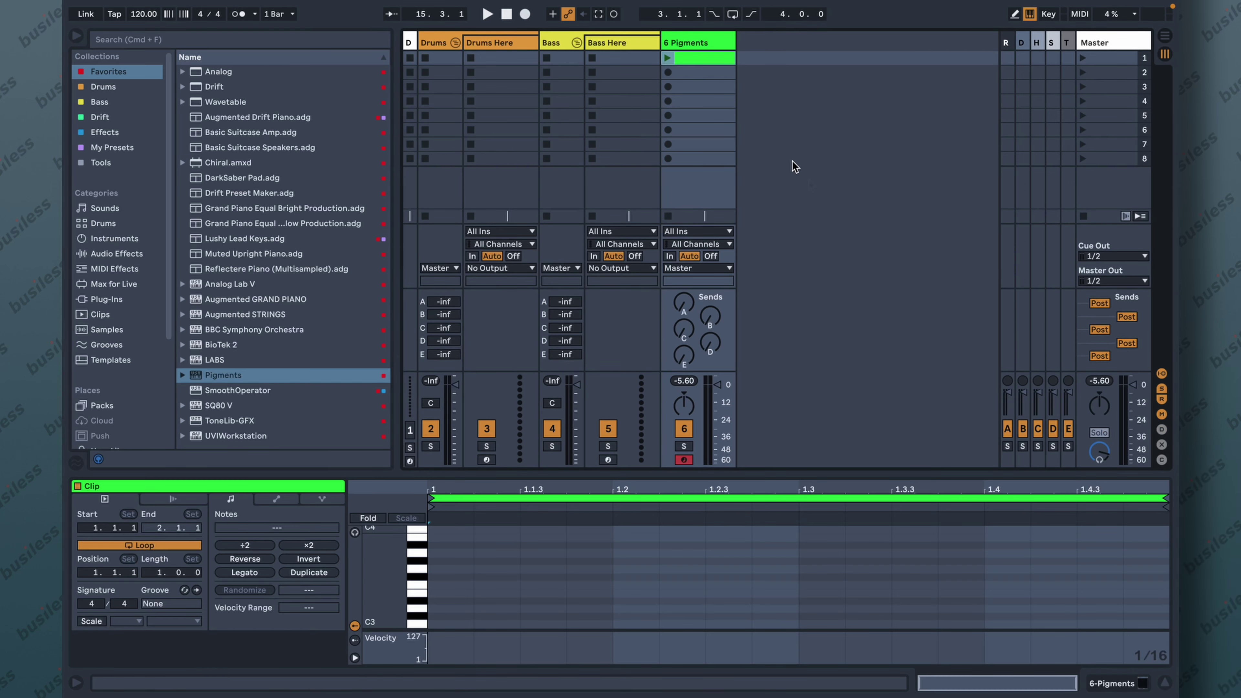
scroll(477, 598, "down", 5)
double_click(433, 594)
left_click_drag(470, 591, 983, 586)
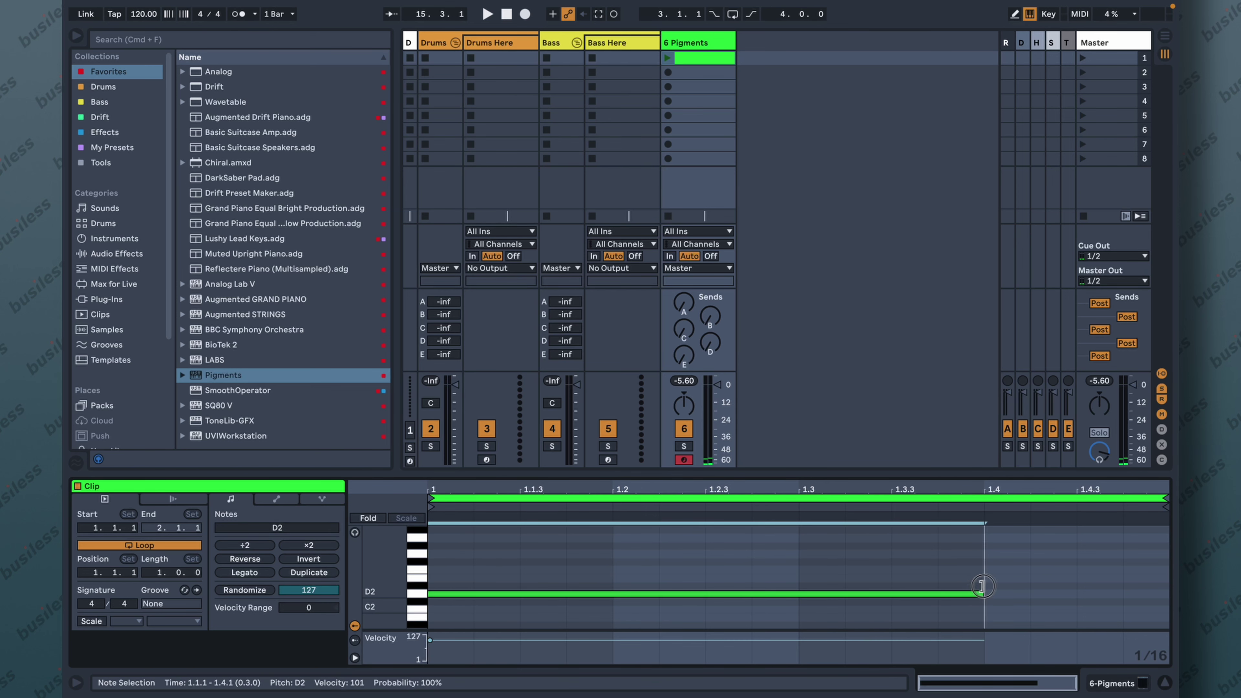
left_click(704, 82)
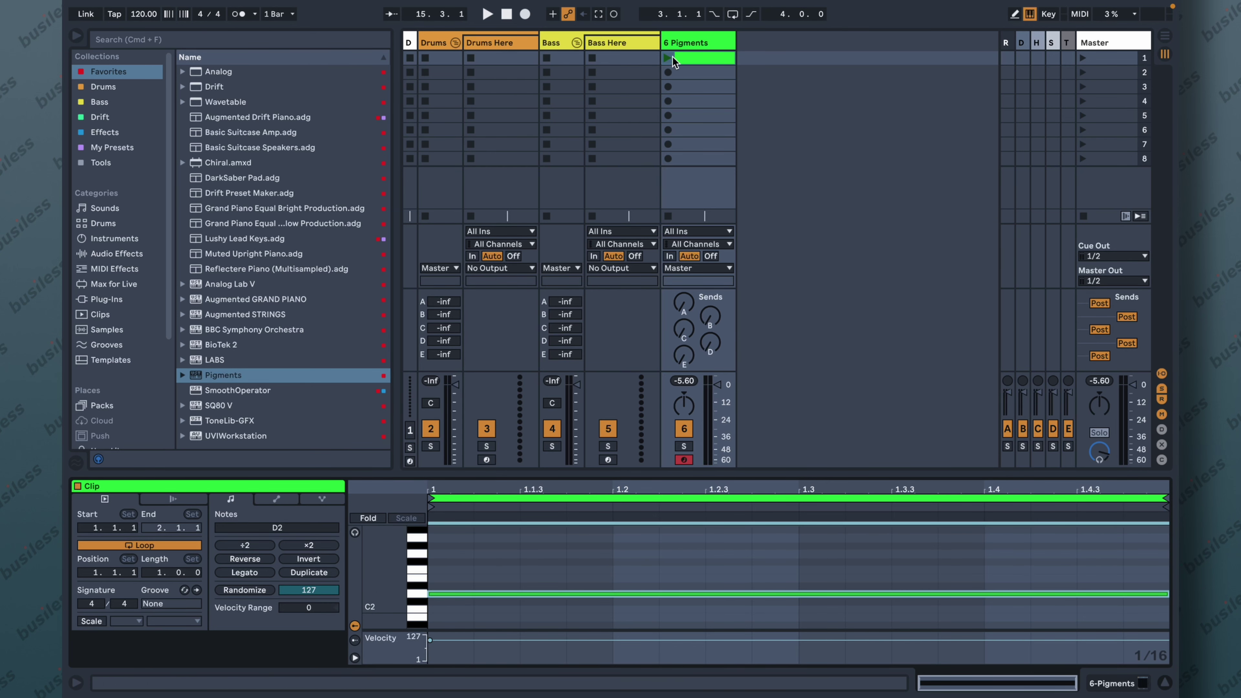
- Load the DS Kick device from the Drums collection onto the Drums Here track
left_click(511, 47)
left_click(103, 86)
left_click_drag(219, 87, 491, 58)
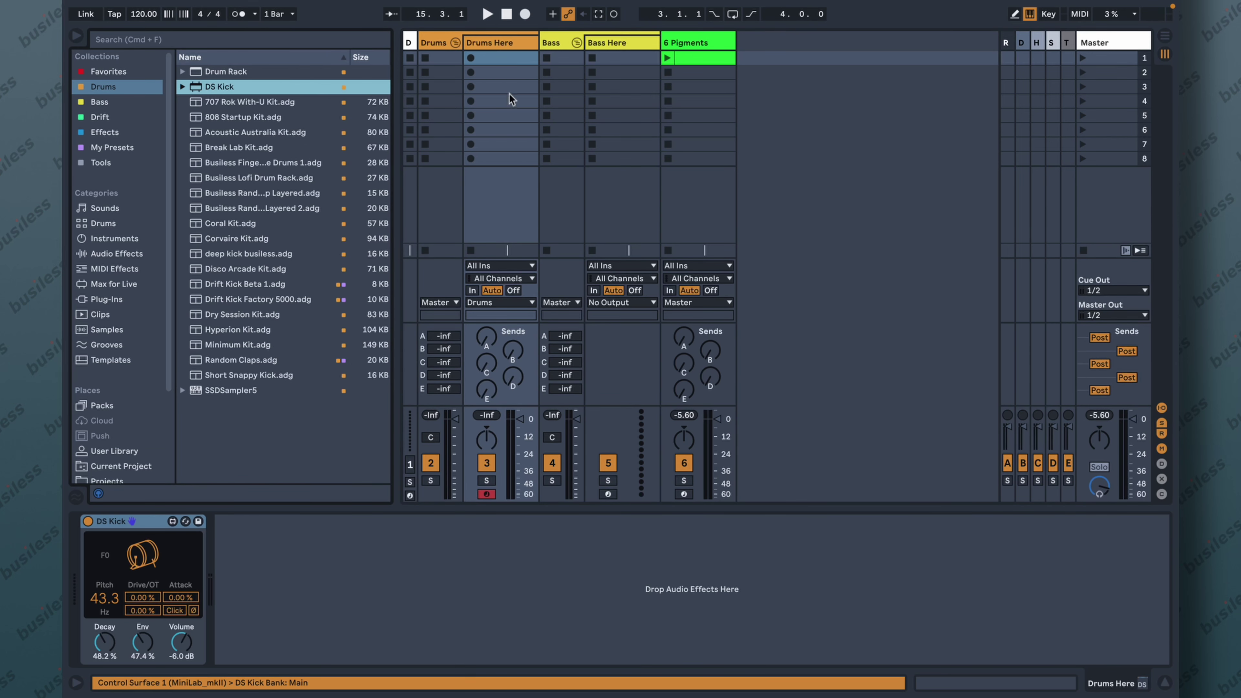
- Create a clip in the first slot of the Drums Here track with a C2 kick note on each of the four beats
double_click(505, 59)
scroll(458, 615, "down", 3)
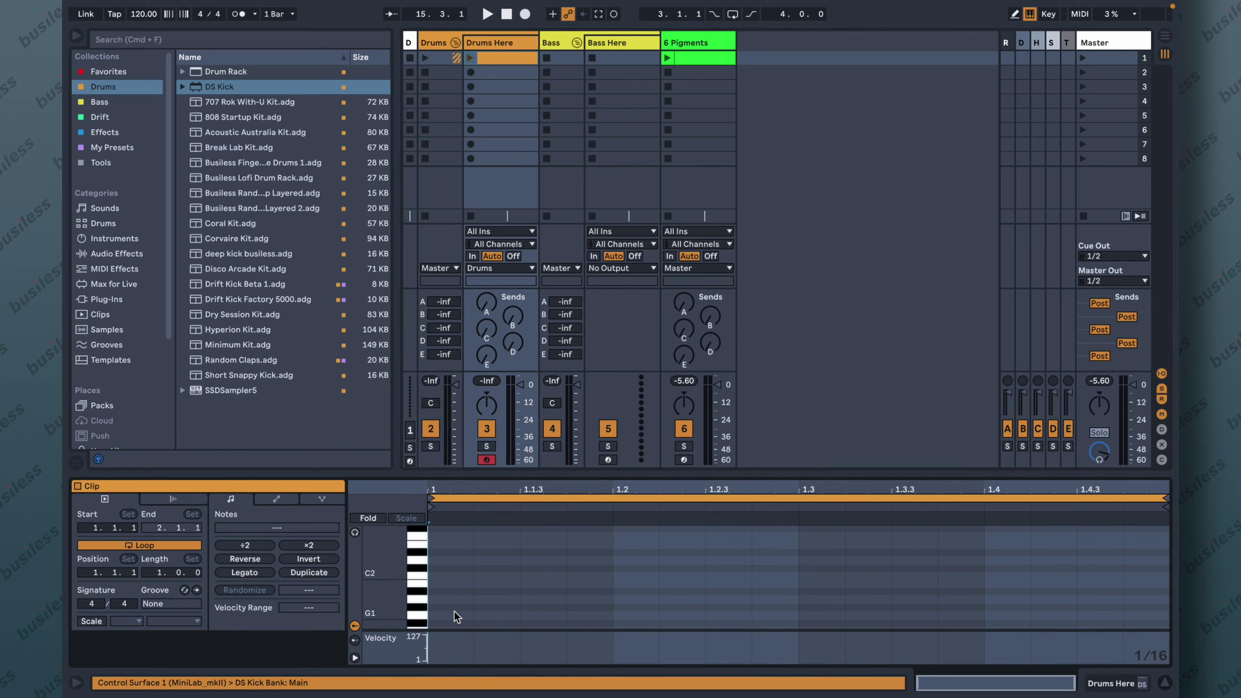
double_click(445, 575)
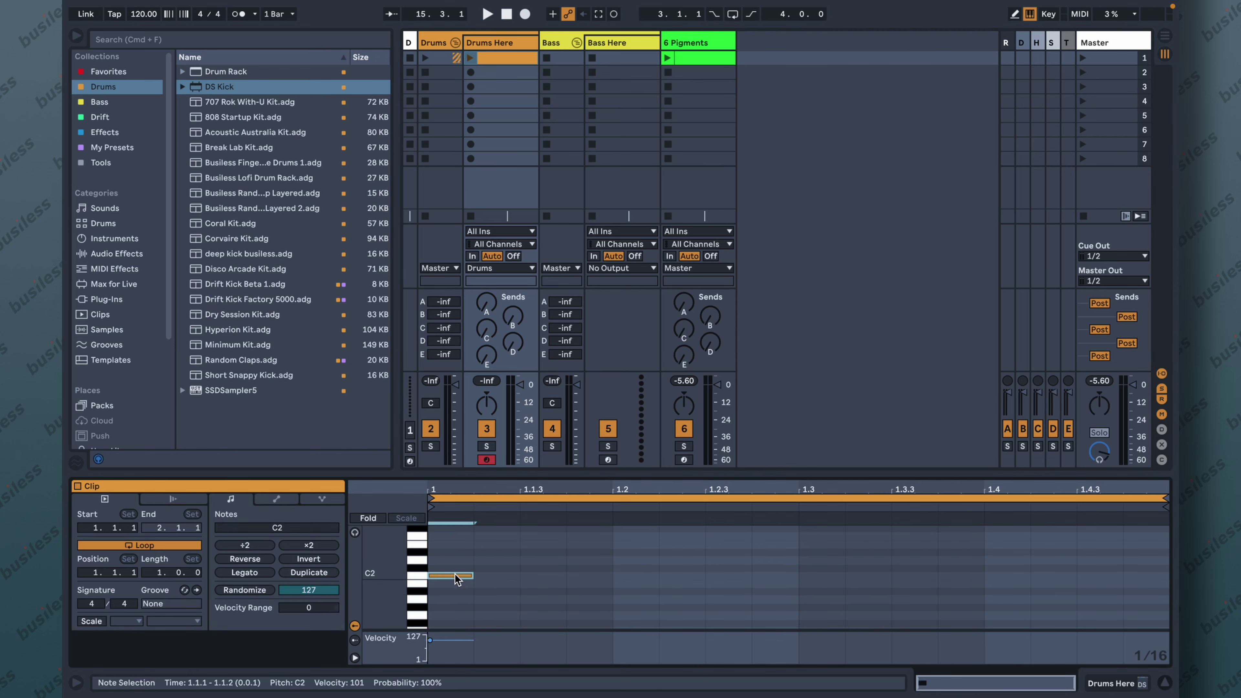
left_click_drag(607, 560, 454, 582)
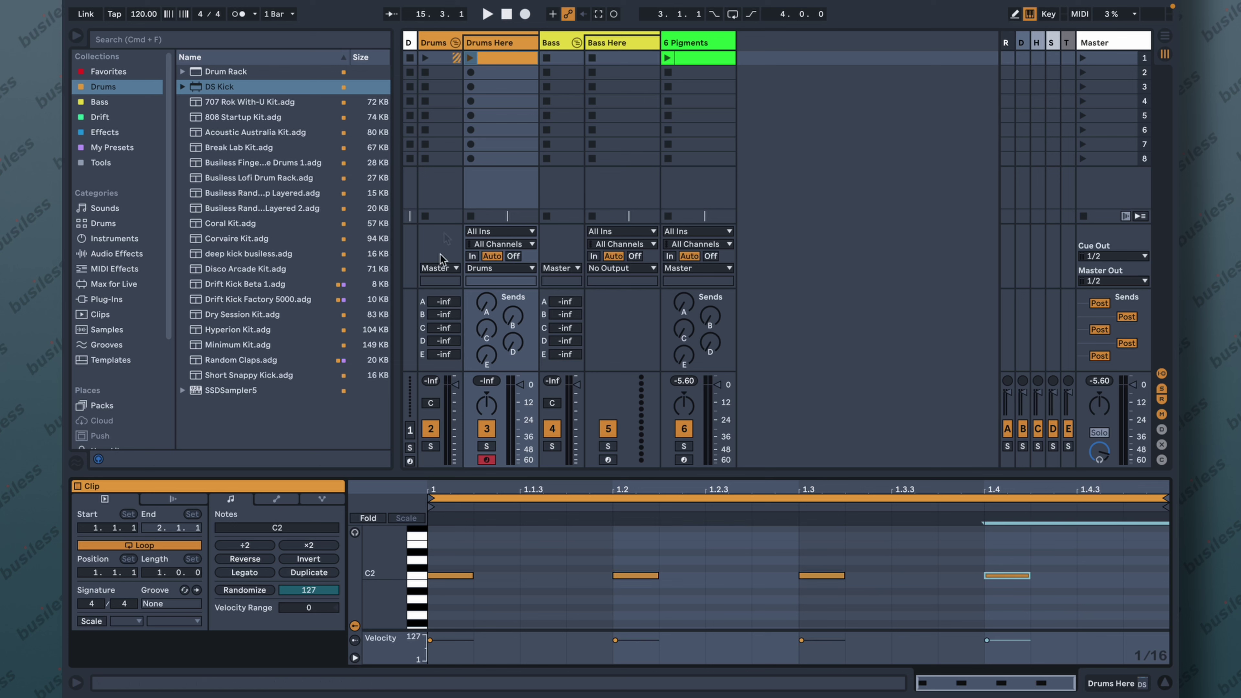
- Launch the kick and Pigments clips together and reopen the Pigments plug-in window
left_click(470, 59)
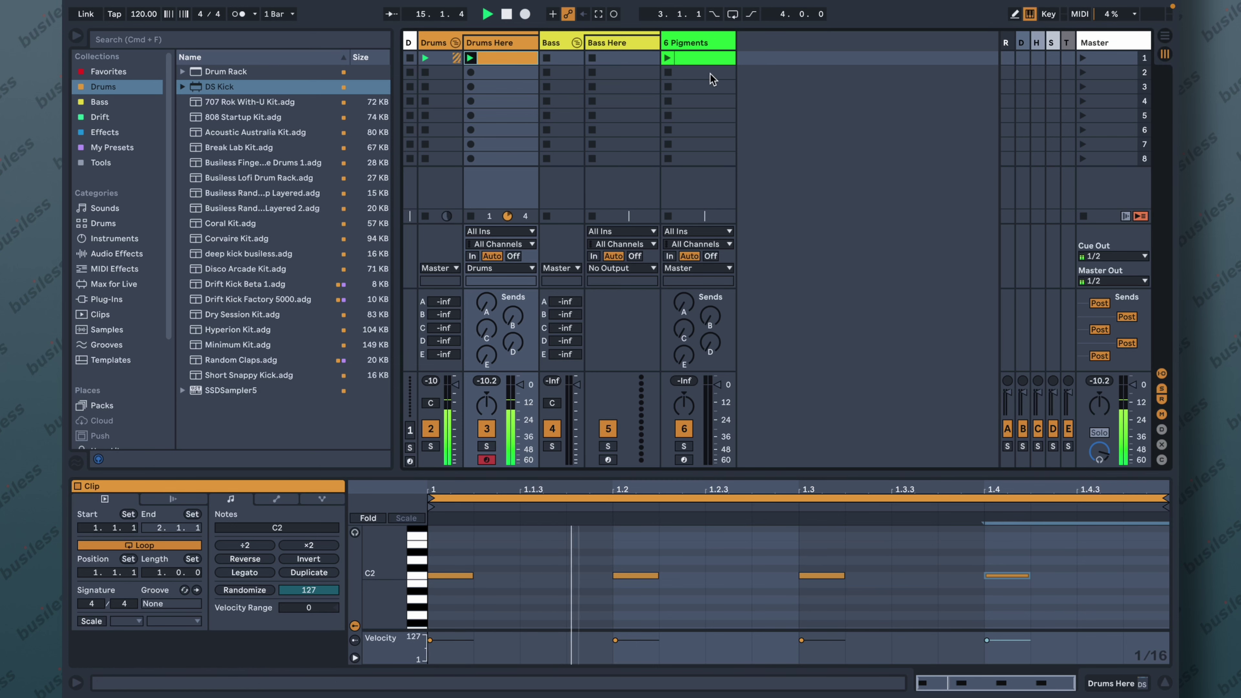
left_click(666, 58)
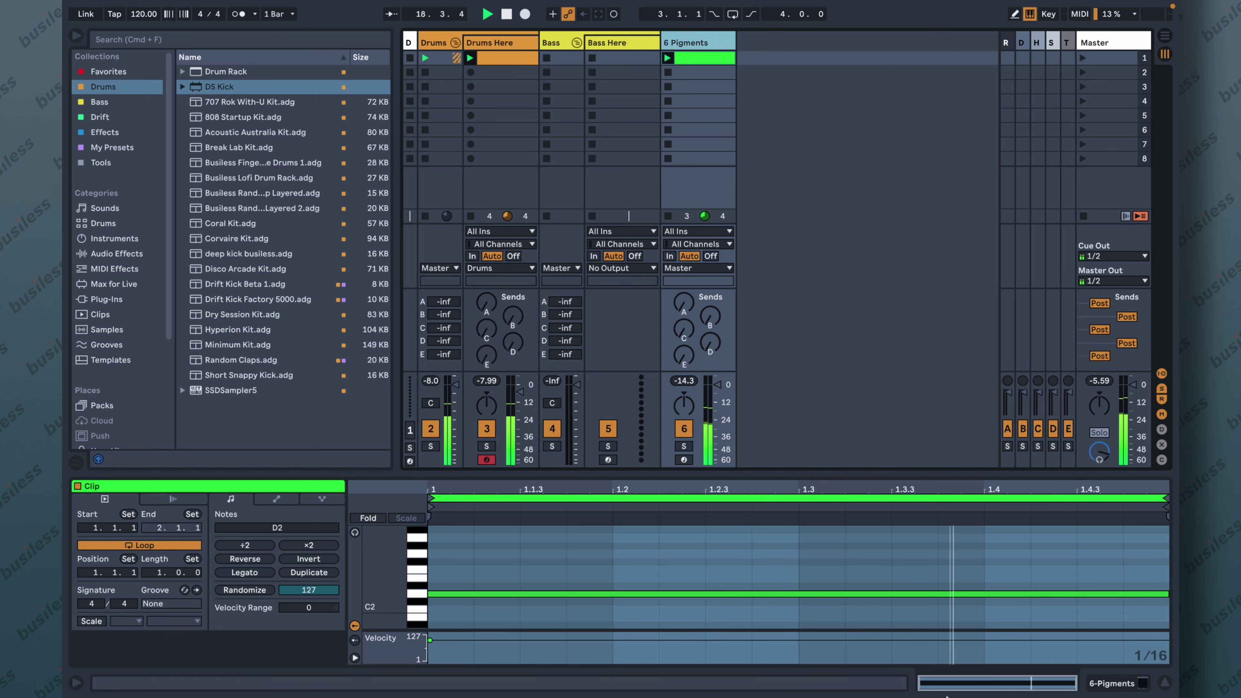
left_click(1145, 683)
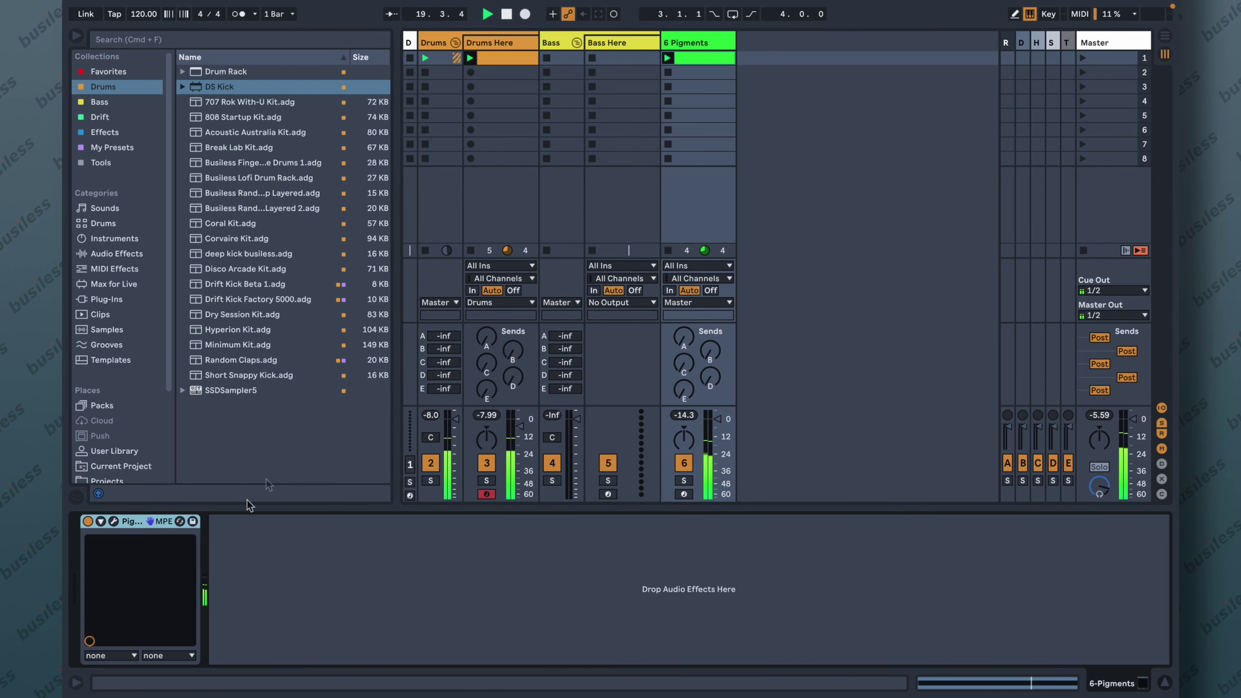
left_click(115, 522)
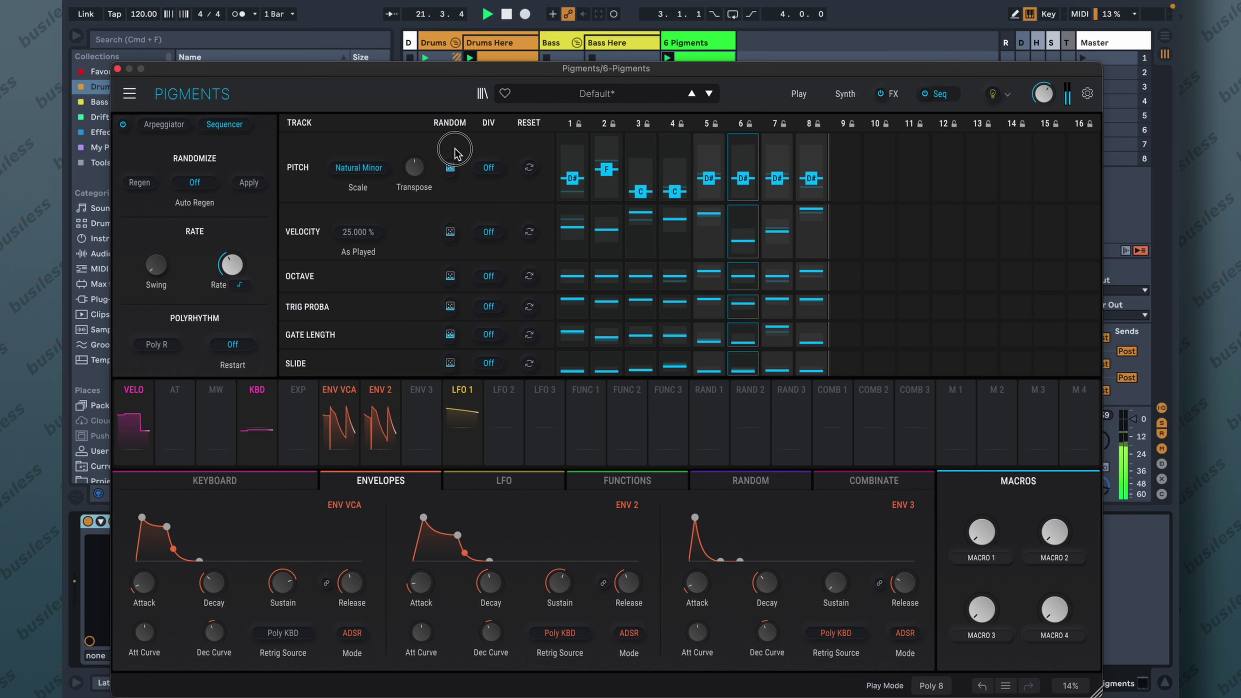
- Fine-tune the random amounts of the pitch and slide tracks, with slide at 22.8 %, and close the Pigments window
left_click(450, 168)
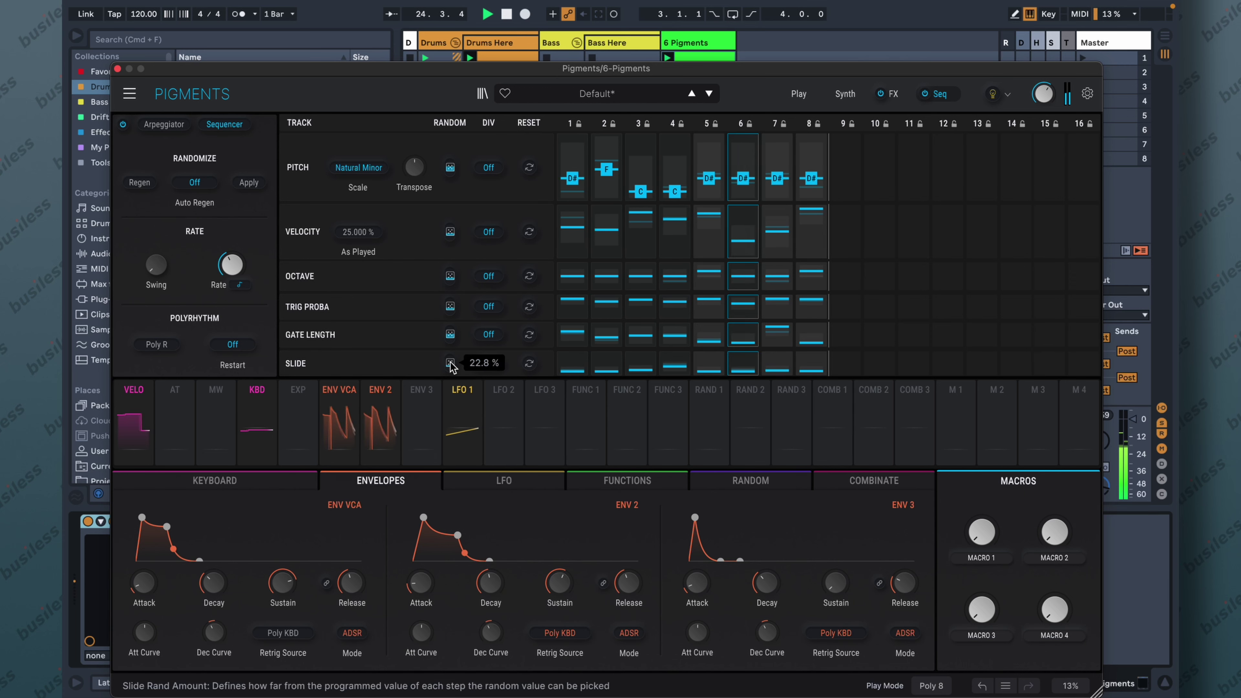
left_click_drag(532, 64, 525, 348)
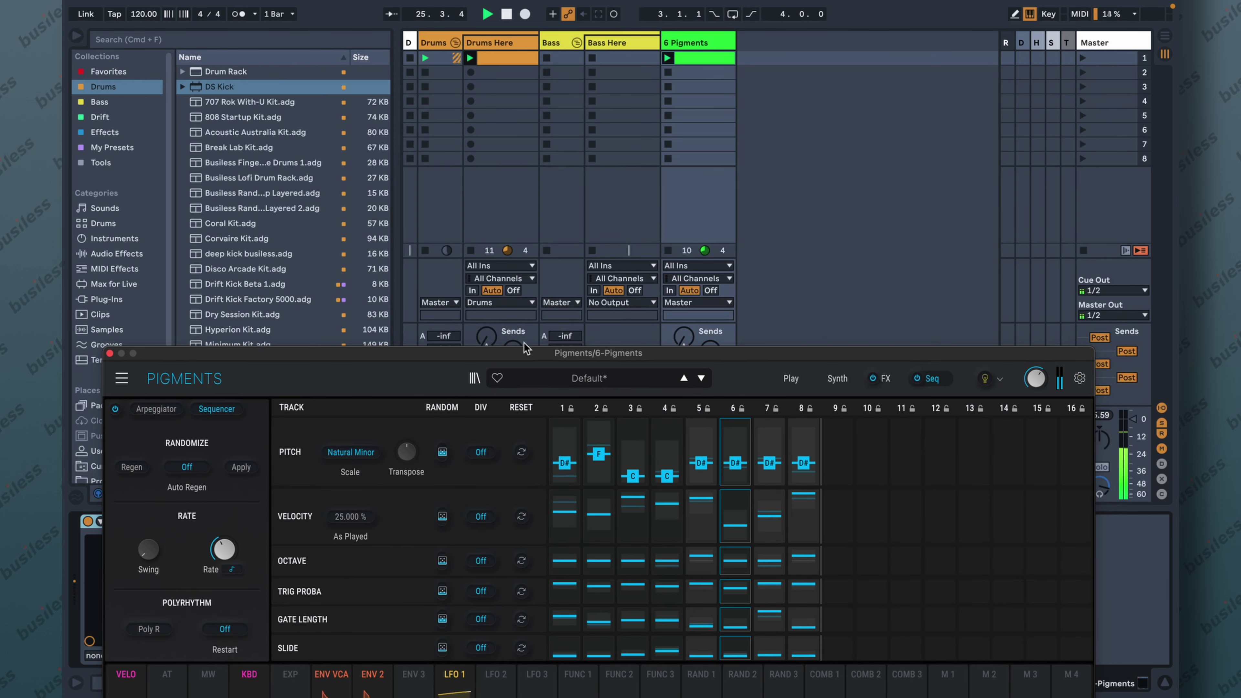
left_click(109, 354)
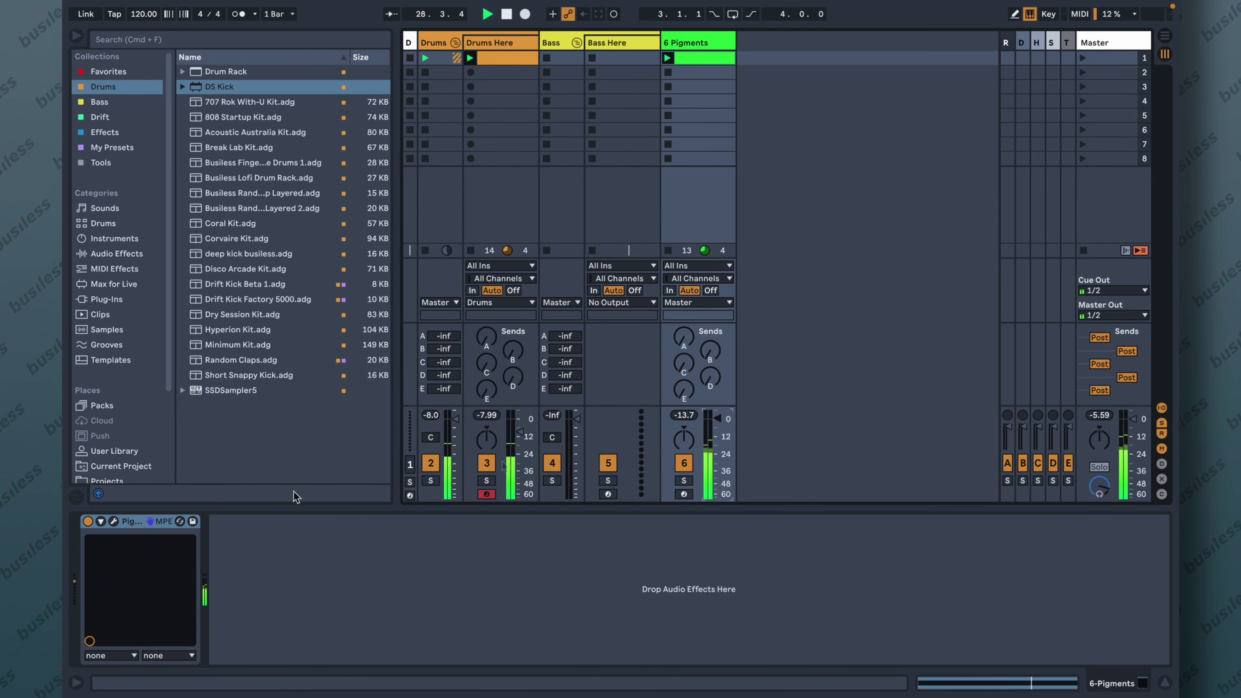
- Reopen the Pigments window and adjust the random amounts of the velocity, trig proba and slide tracks
left_click(113, 521)
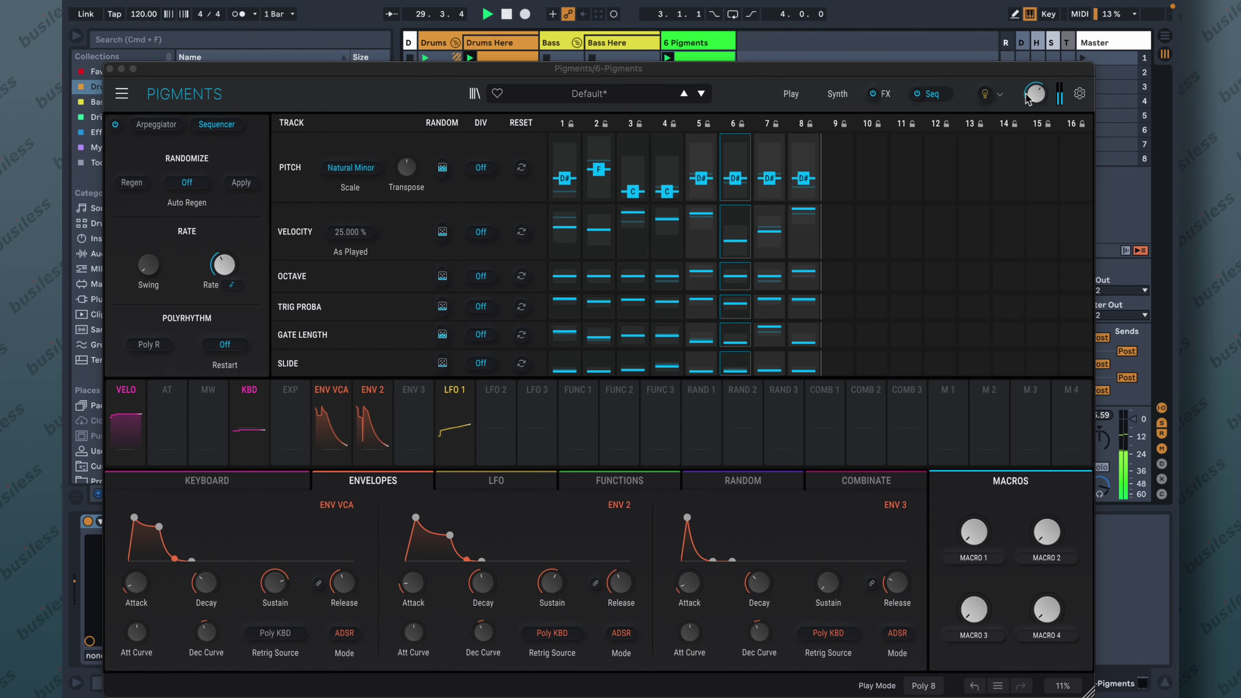
left_click_drag(948, 71, 962, 39)
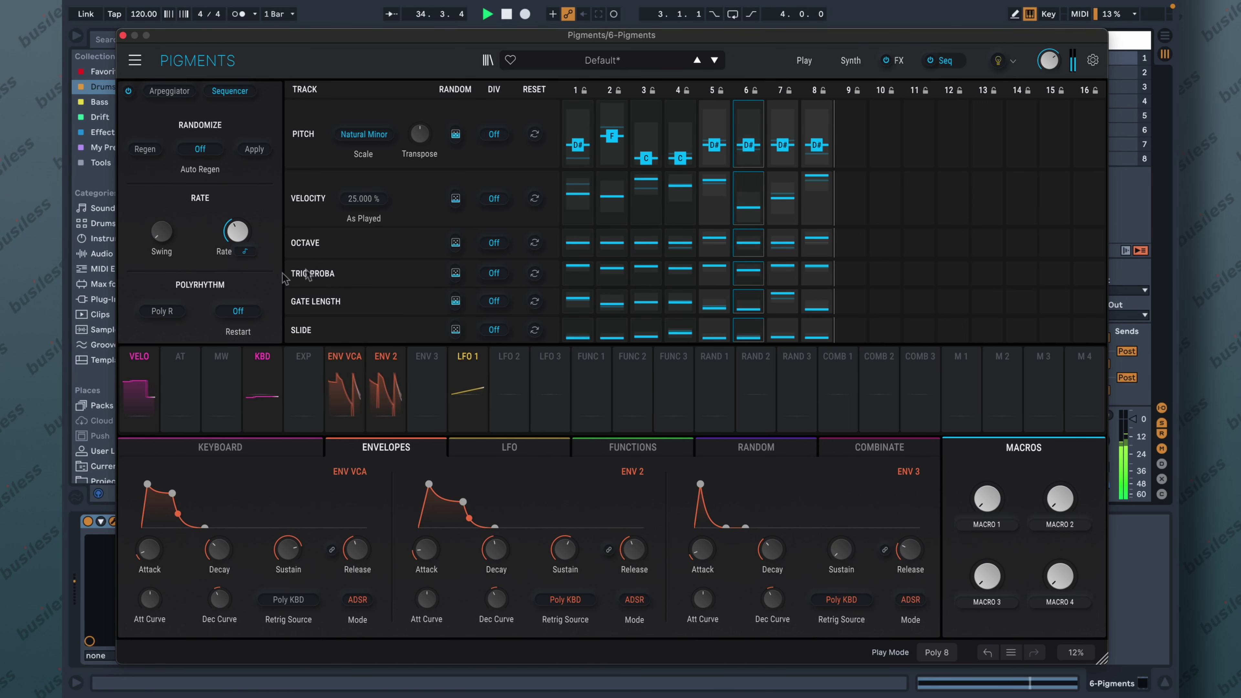
left_click_drag(494, 198, 463, 169)
left_click_drag(494, 272, 457, 264)
left_click_drag(494, 330, 457, 331)
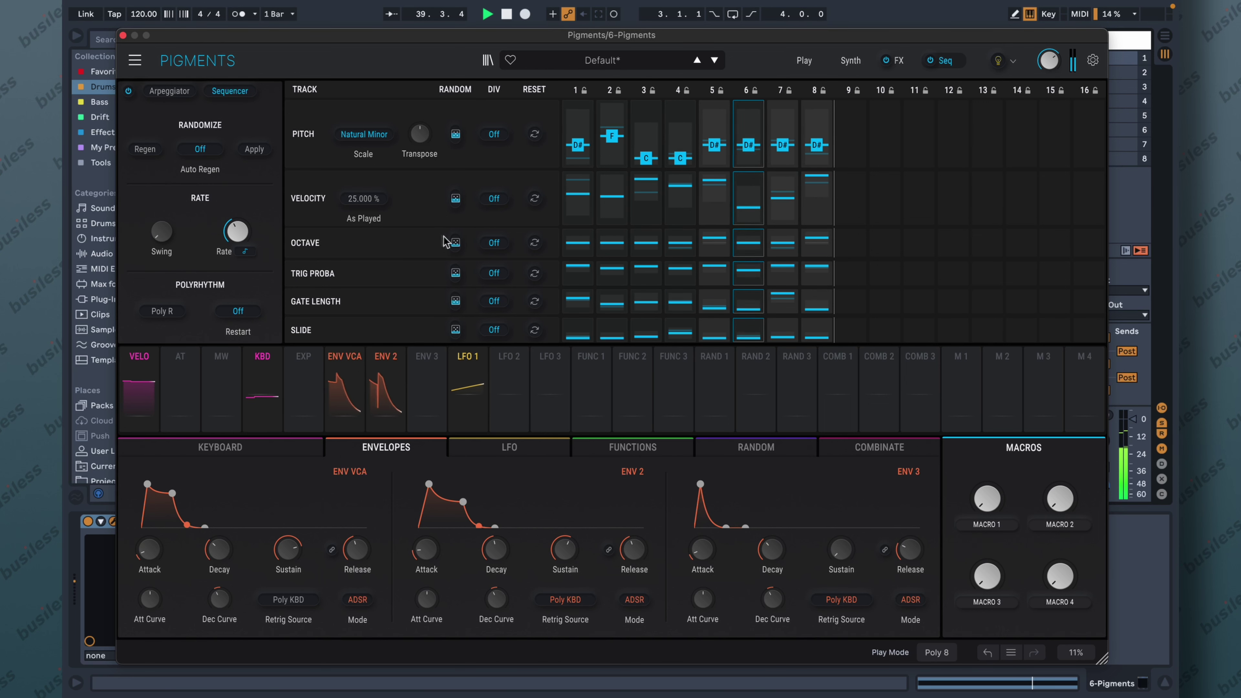